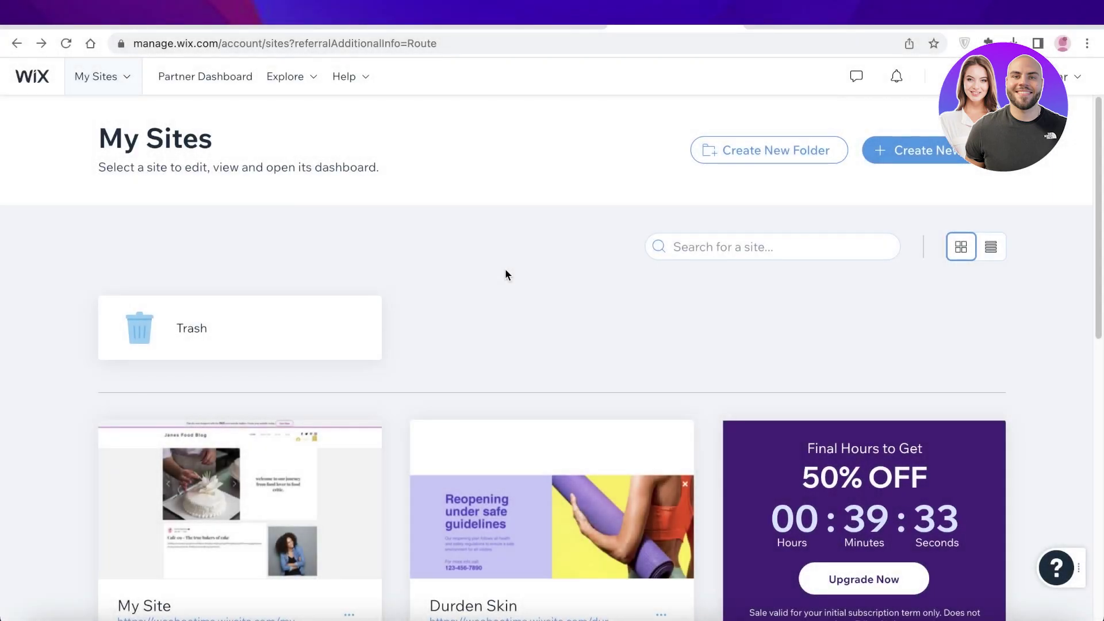
# View the live Janes Food Blog site, then return to the My Sites dashboard.
pyautogui.scroll(-10, 494, 257)
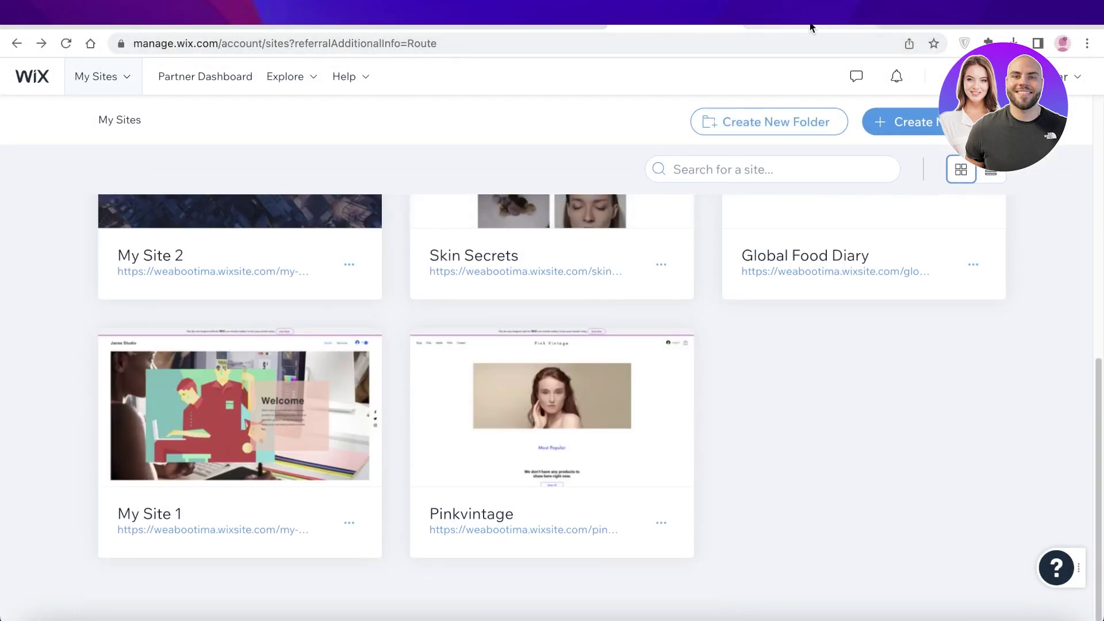
pyautogui.scroll(10, 579, 183)
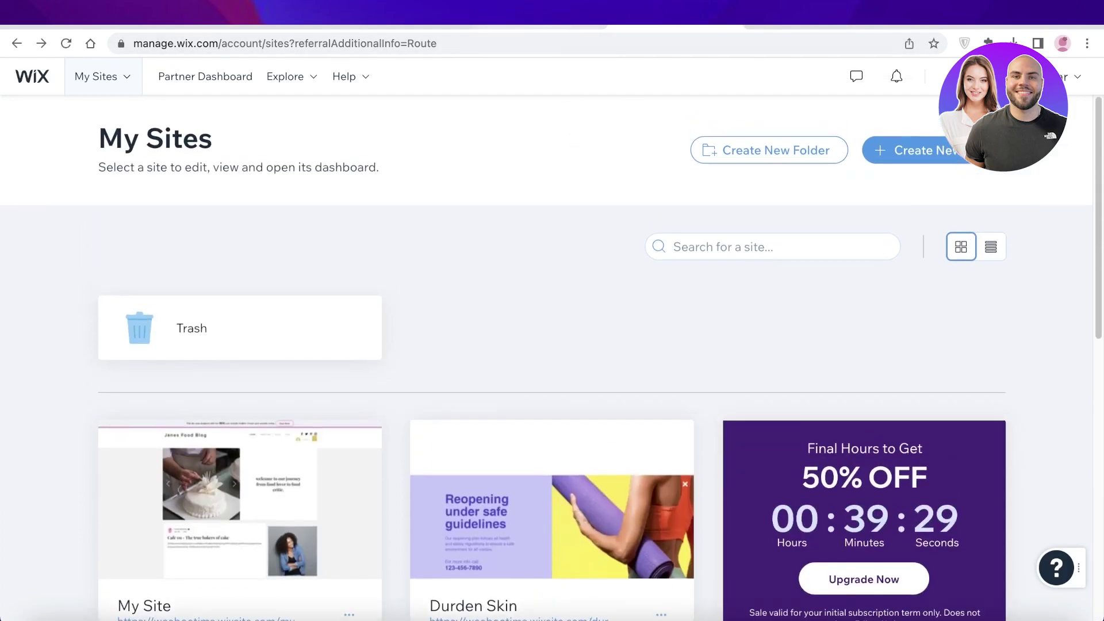
pyautogui.click(540, 14)
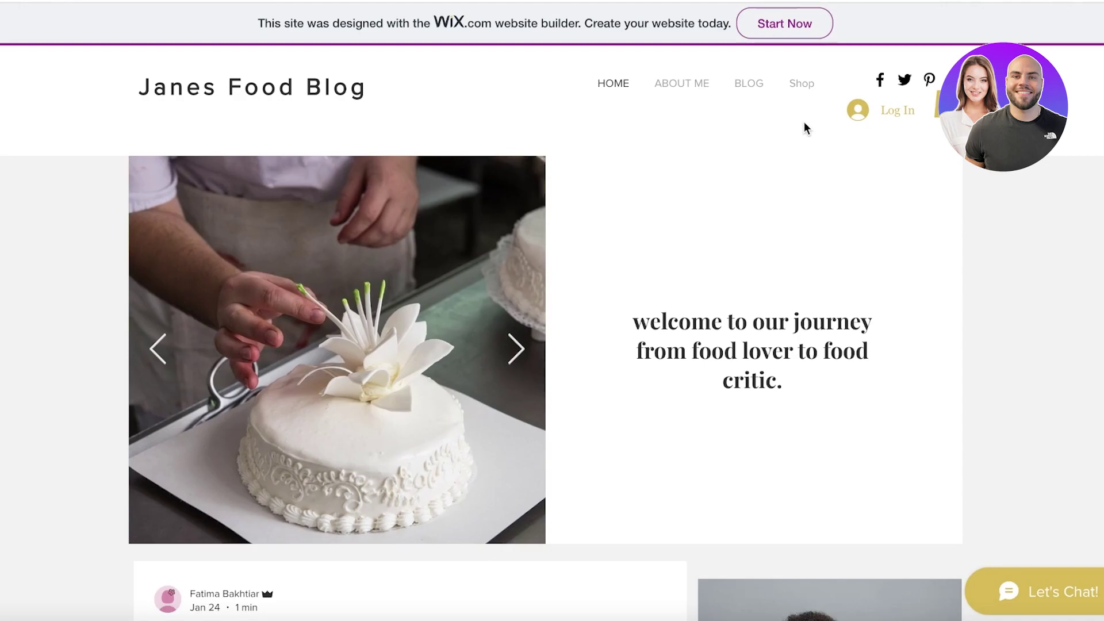
pyautogui.hotkey('ctrl', 'w')
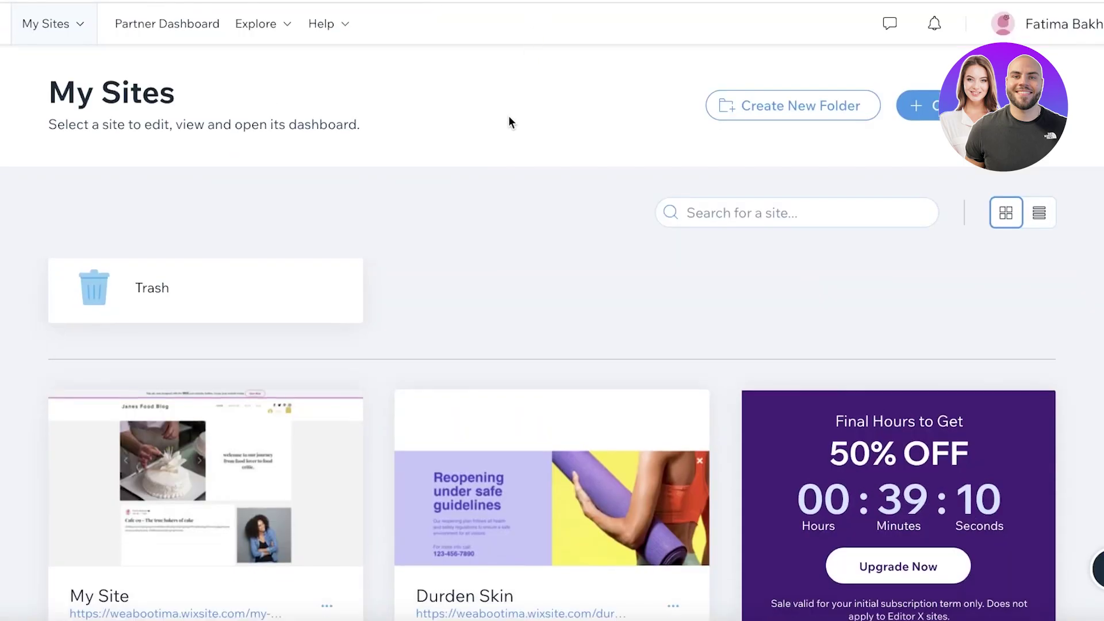
# Scroll the My Sites list to find the Janes Food Blog card.
pyautogui.scroll(-3, 509, 118)
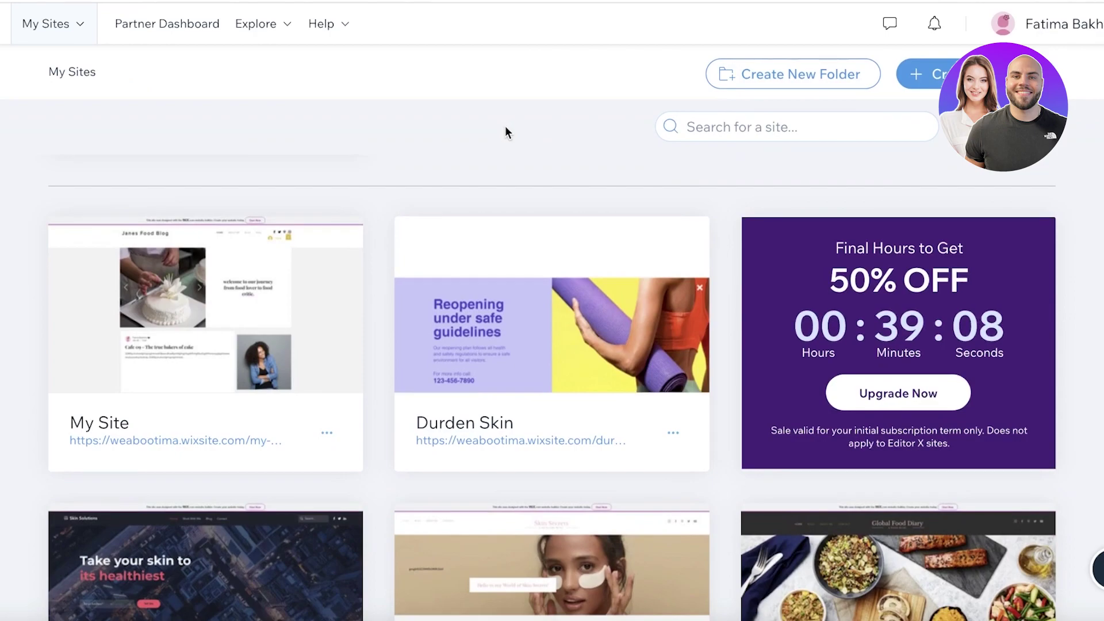
pyautogui.scroll(-3, 505, 133)
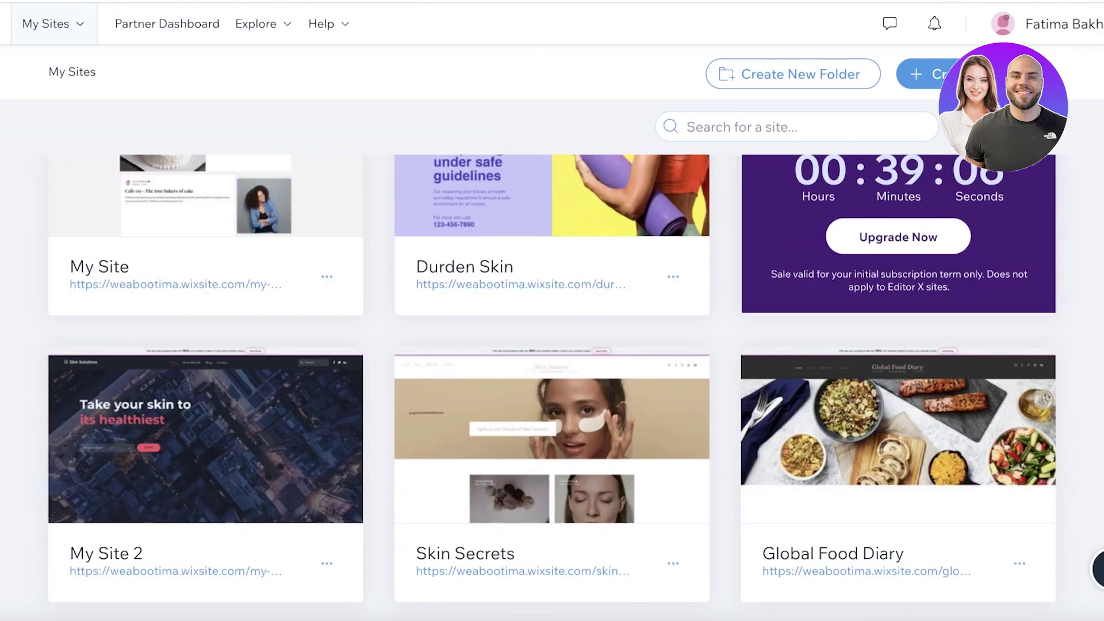
pyautogui.scroll(-5, 347, 296)
pyautogui.scroll(5, 322, 291)
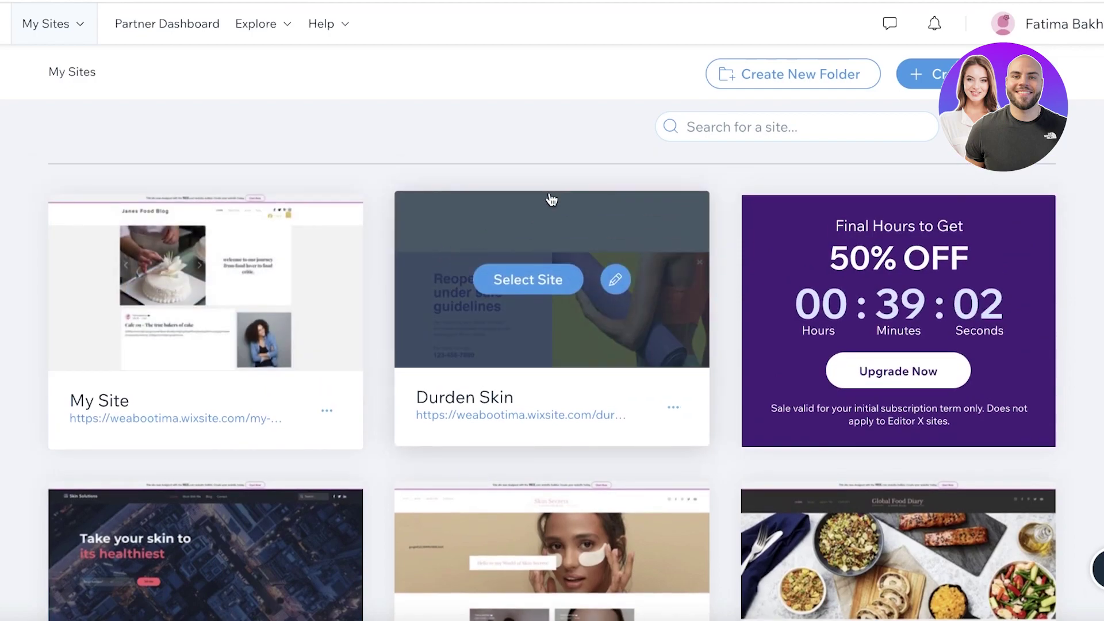
pyautogui.moveTo(269, 280)
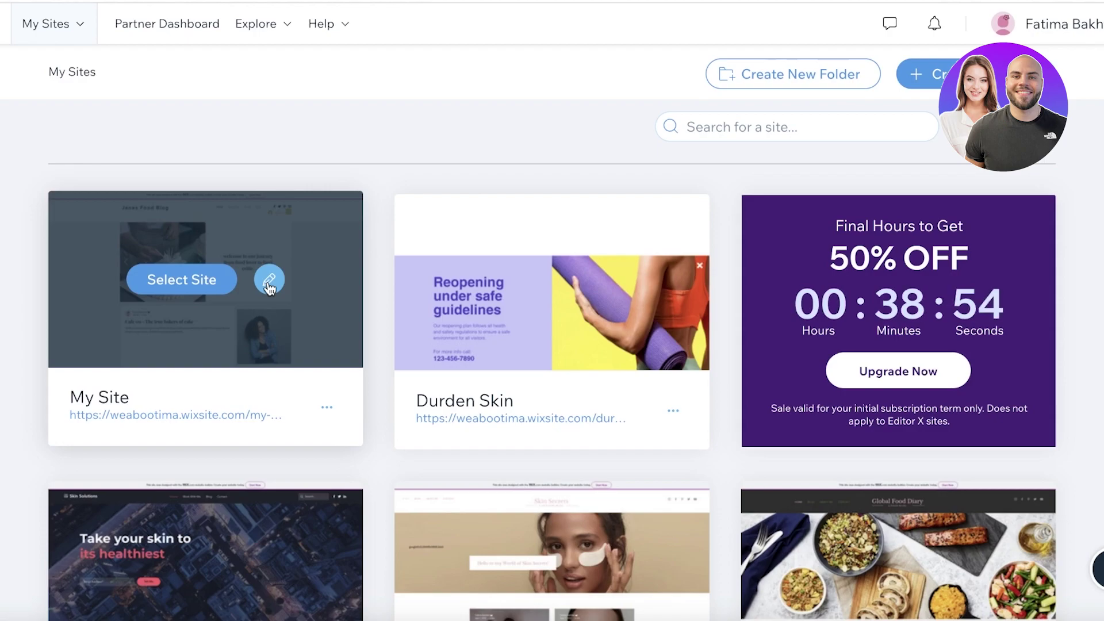
pyautogui.scroll(4, 552, 345)
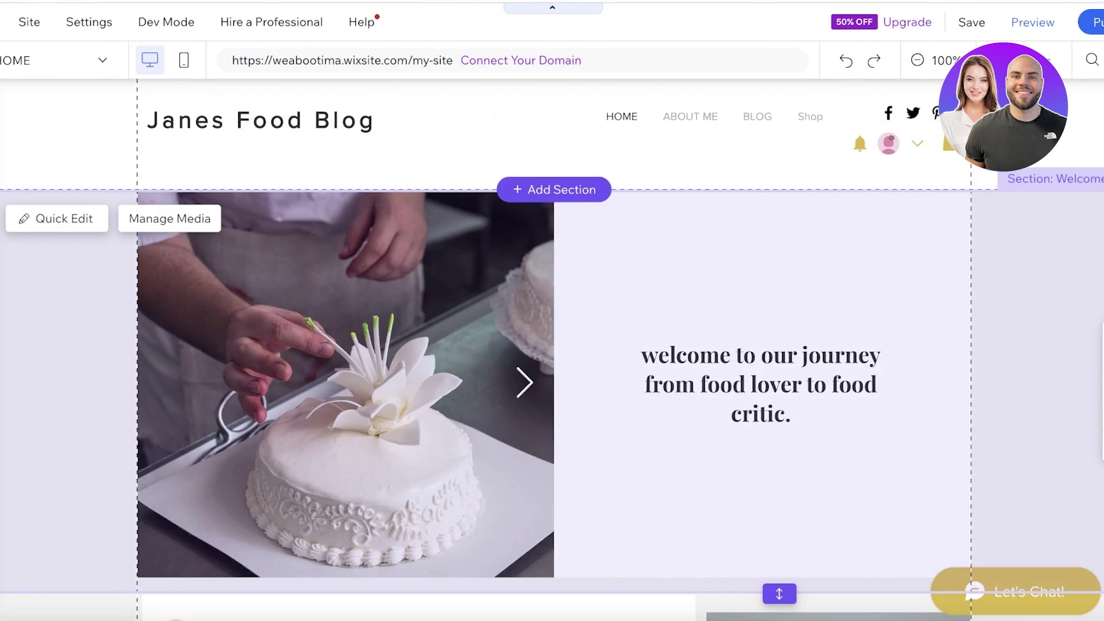
# Select the header's horizontal menu and open Manage Menu to list HOME, ABOUT ME, BLOG, Shop.
pyautogui.scroll(-10, 1019, 239)
pyautogui.scroll(10, 834, 202)
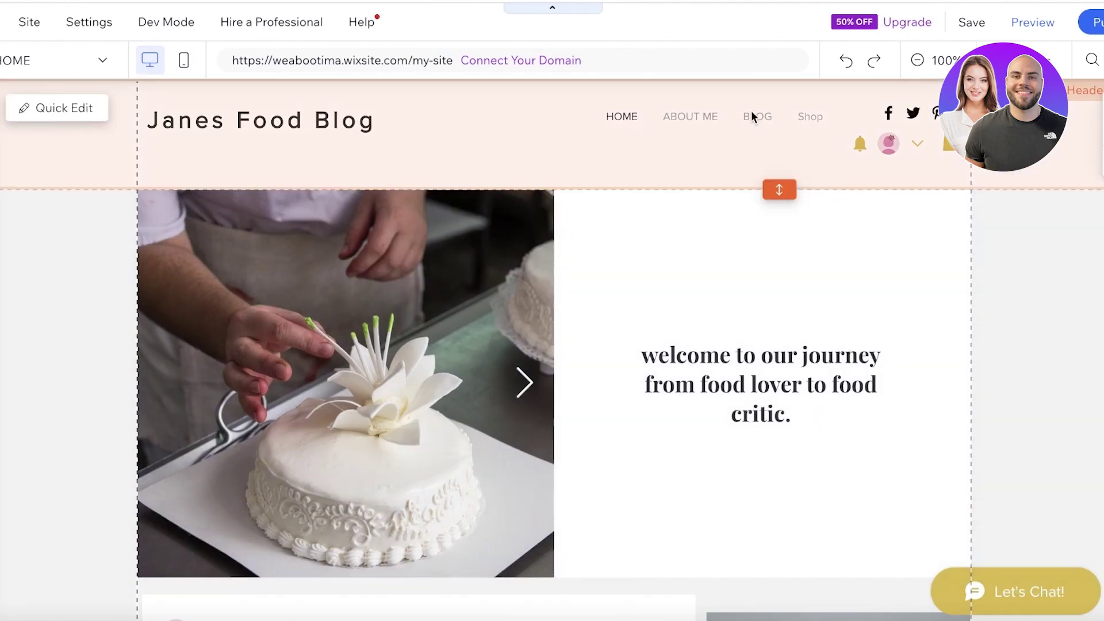
pyautogui.click(751, 111)
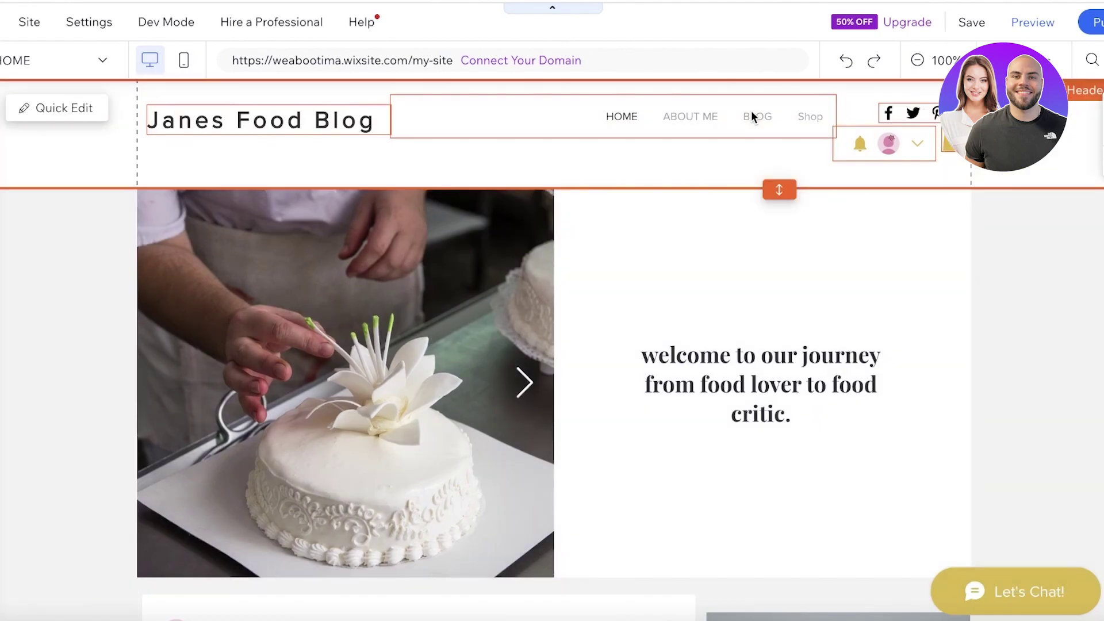
pyautogui.click(517, 120)
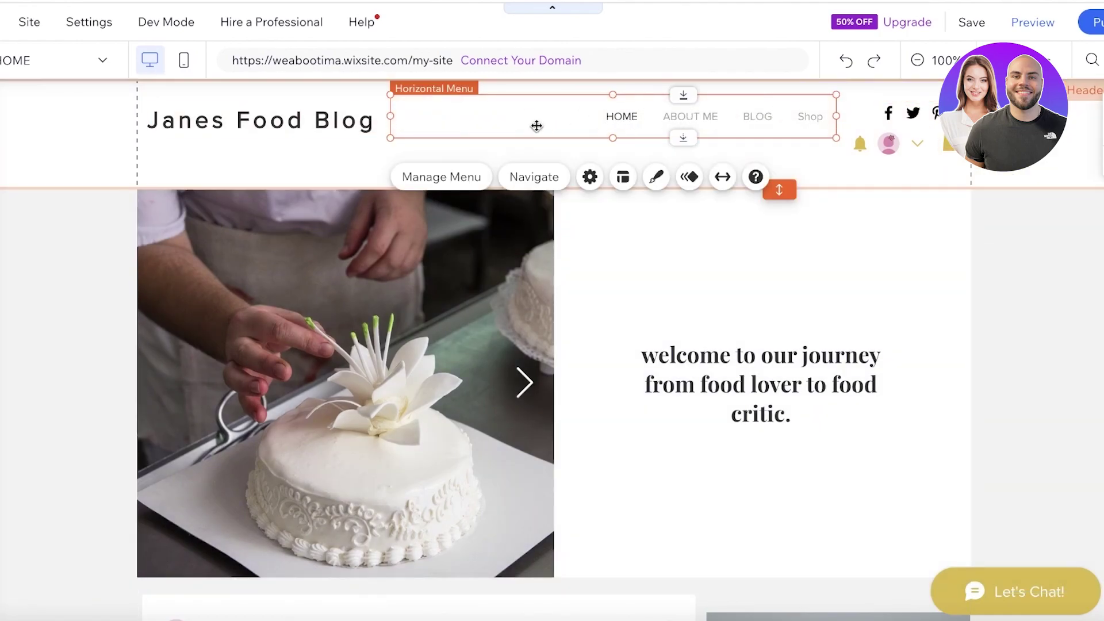
pyautogui.click(471, 184)
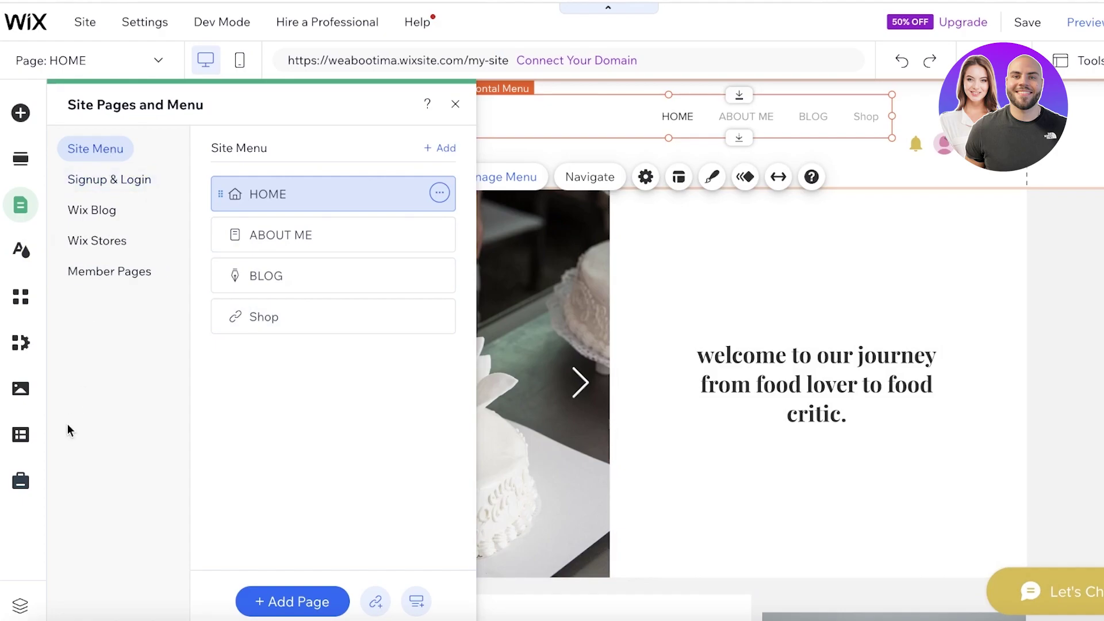
pyautogui.click(558, 146)
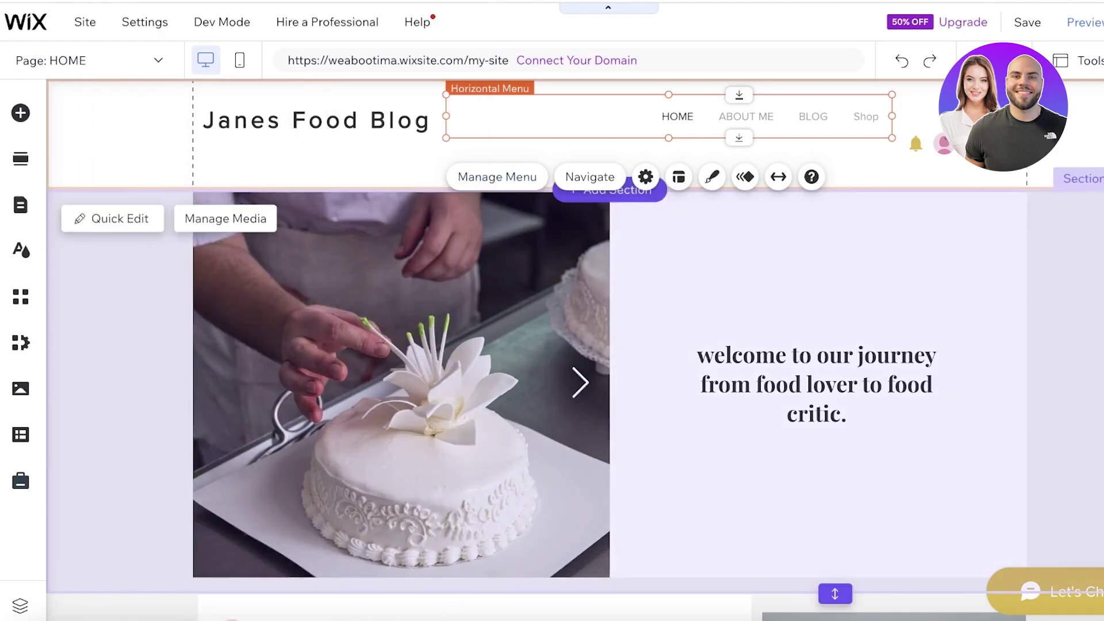
pyautogui.press('Escape')
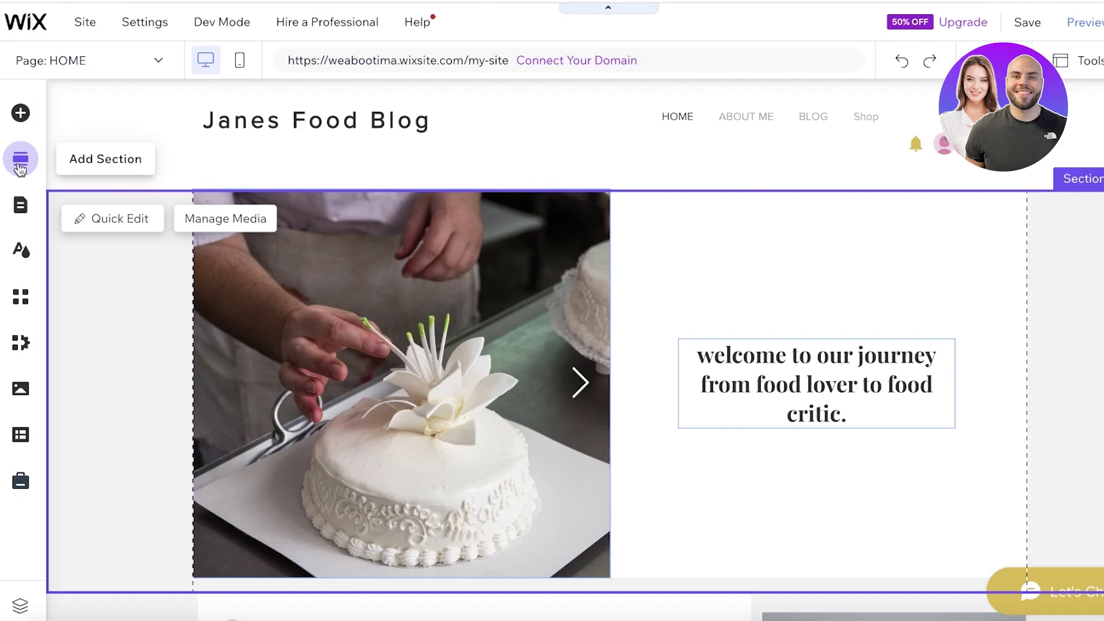
pyautogui.click(19, 205)
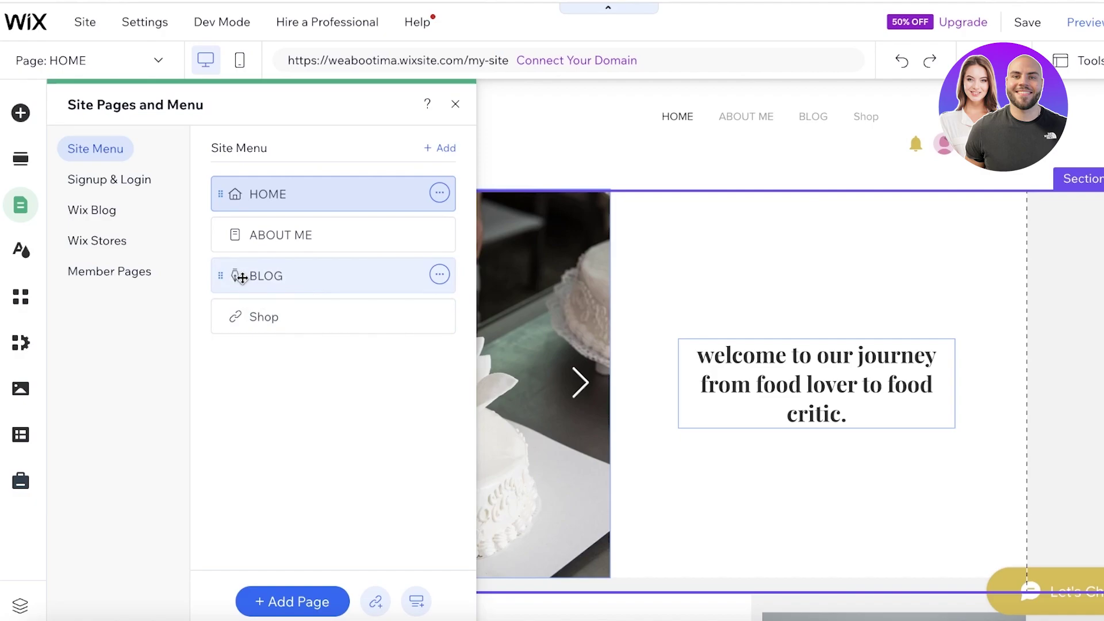
# Browse the Blog page options, open the blog's Post page, and return to Site Menu.
pyautogui.click(295, 601)
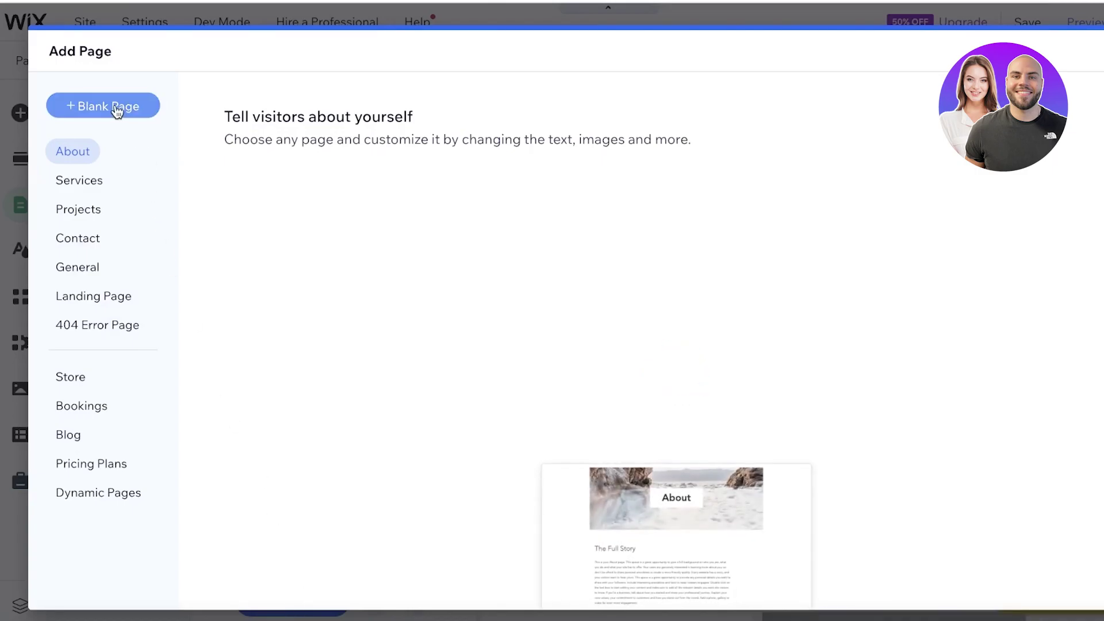
pyautogui.click(80, 431)
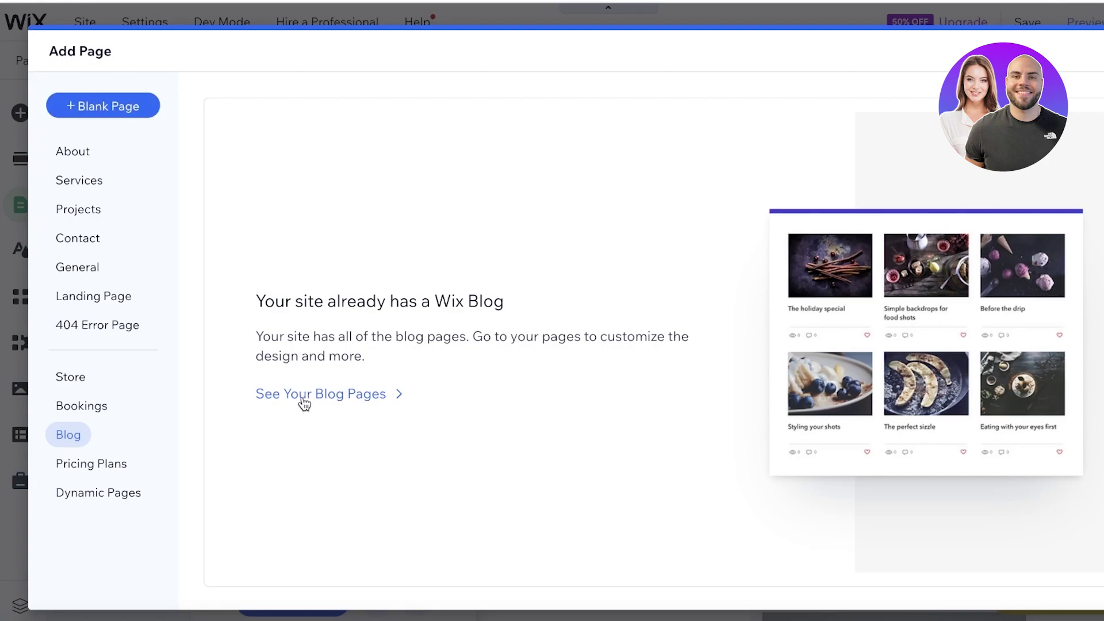
pyautogui.click(340, 394)
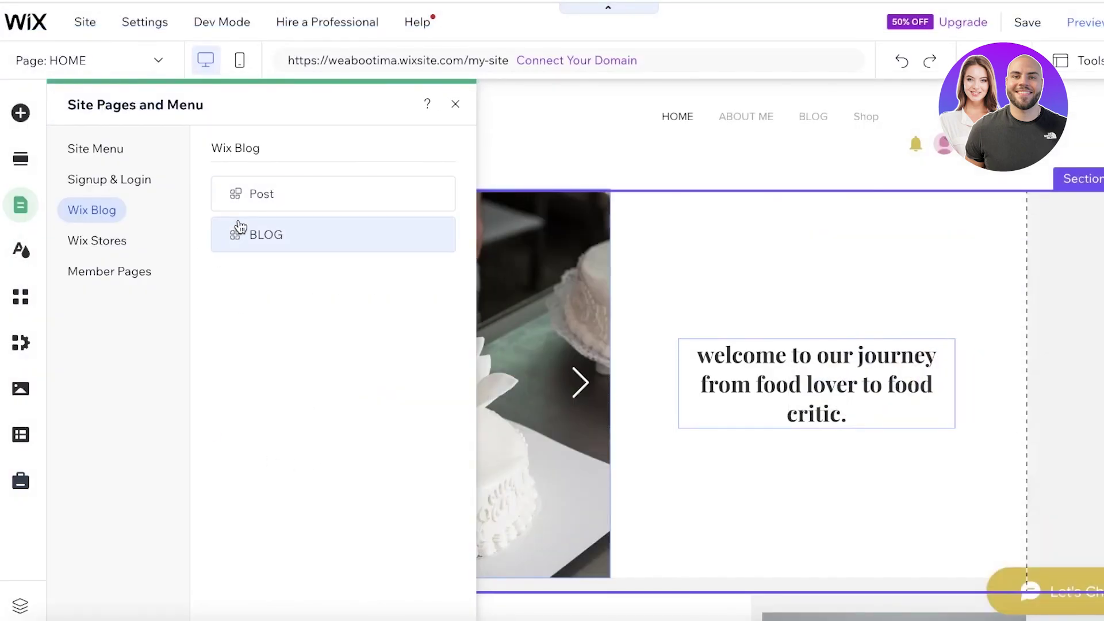
pyautogui.click(278, 198)
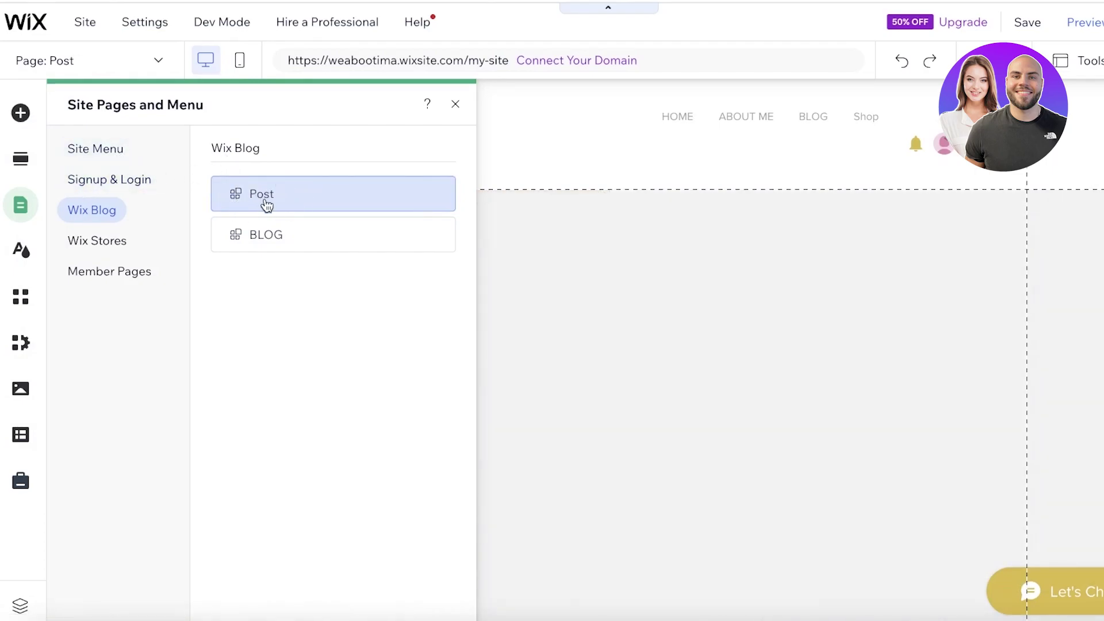
pyautogui.click(81, 148)
# Add a blank page named 'Cafe 09' to the site menu.
pyautogui.click(311, 602)
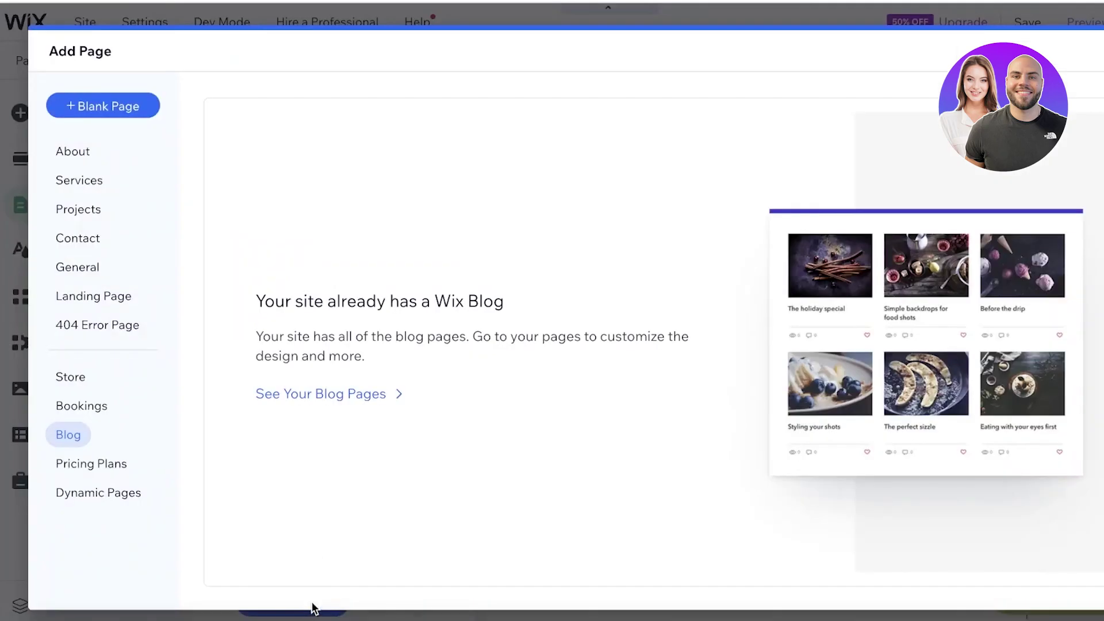
pyautogui.click(95, 110)
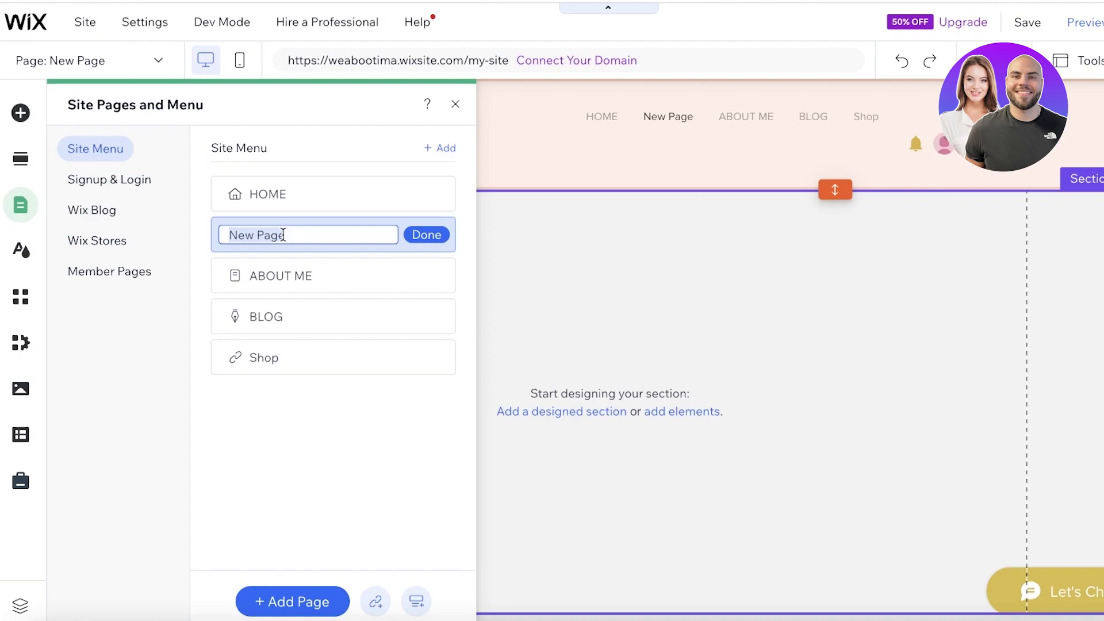
pyautogui.write('Cafe 99')
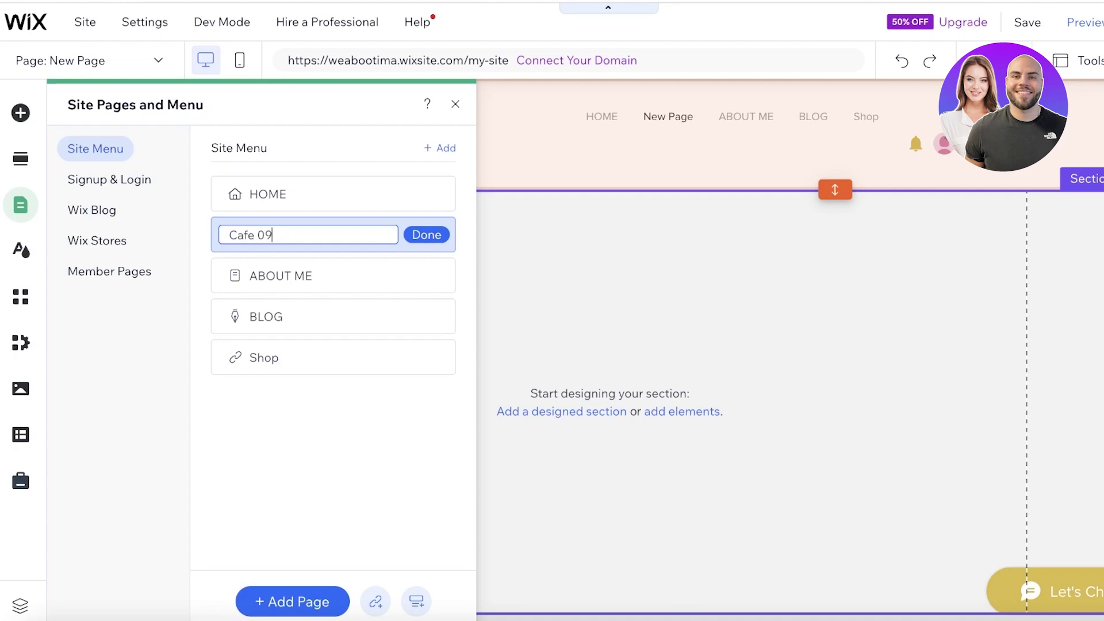
pyautogui.click(426, 234)
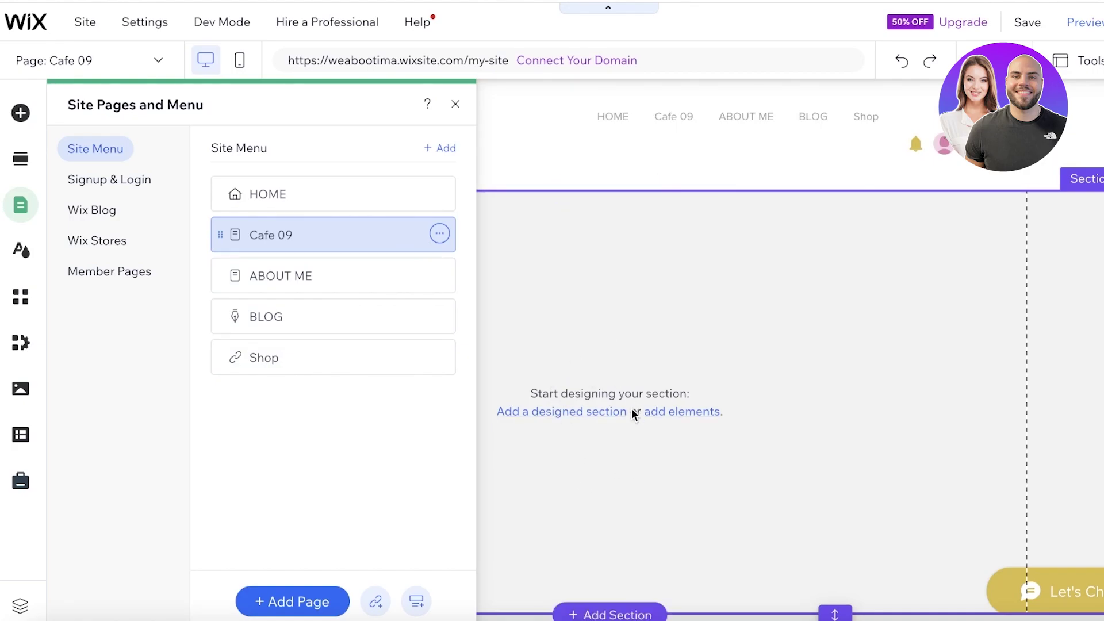
pyautogui.click(677, 326)
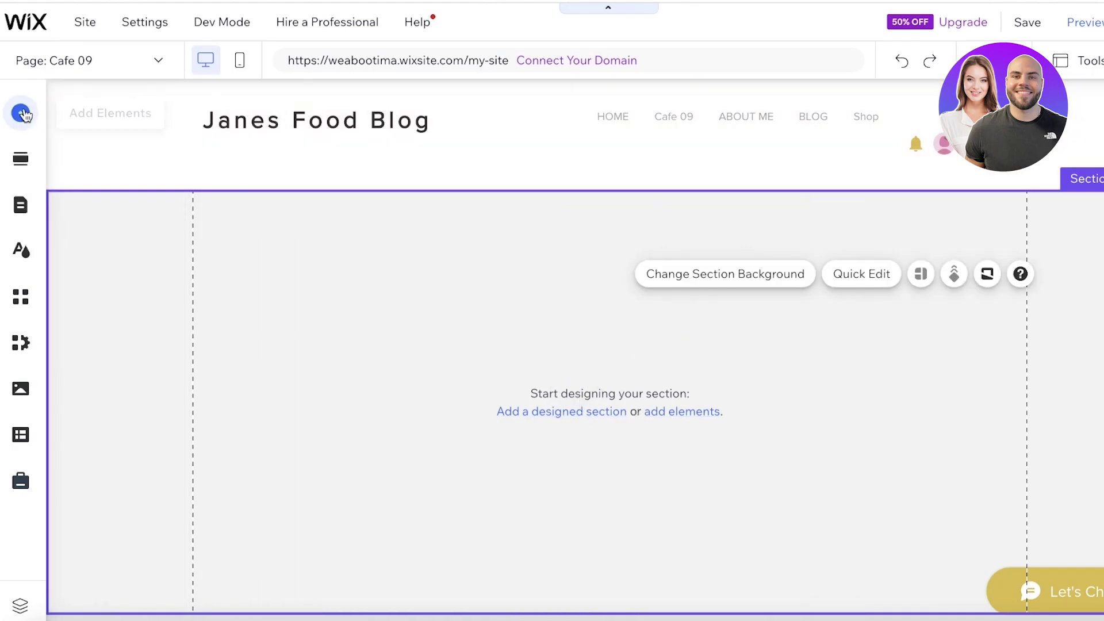
pyautogui.click(20, 112)
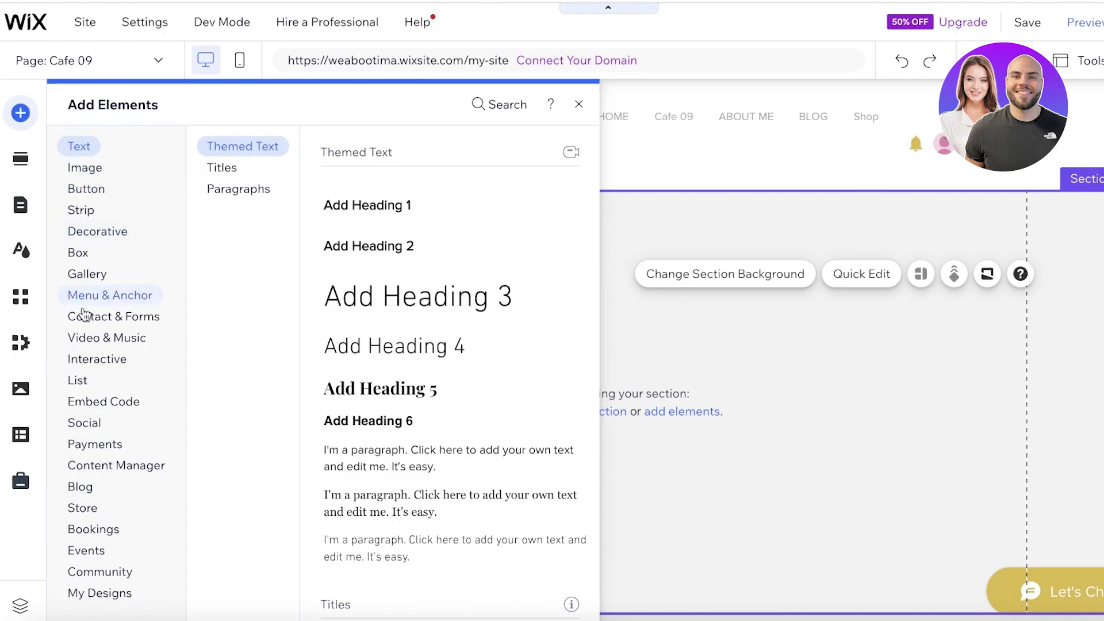
pyautogui.click(92, 488)
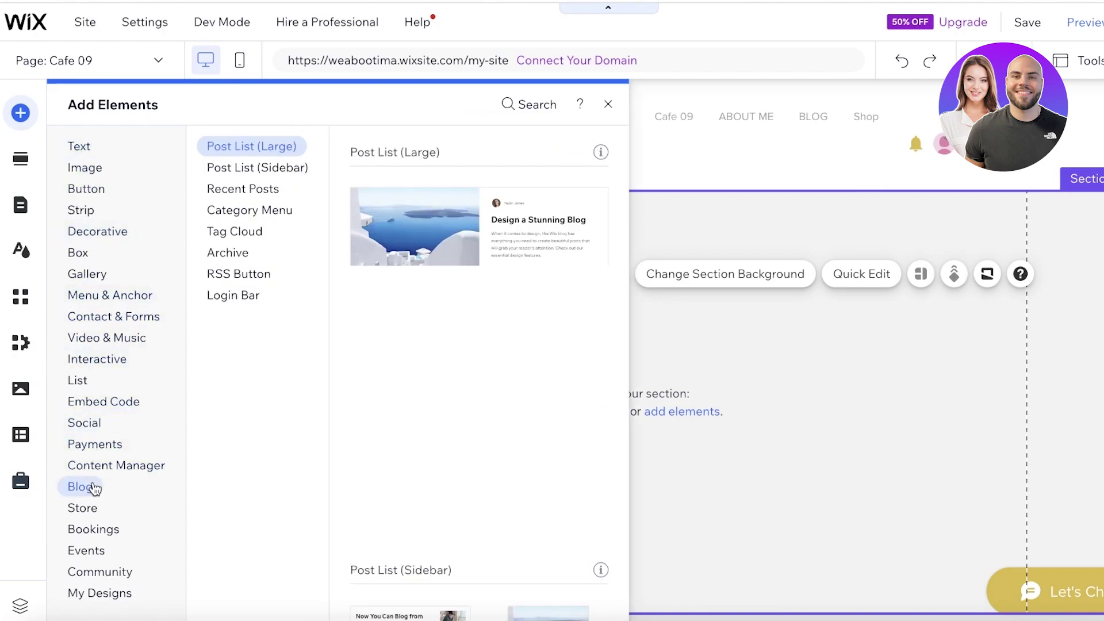
pyautogui.click(248, 236)
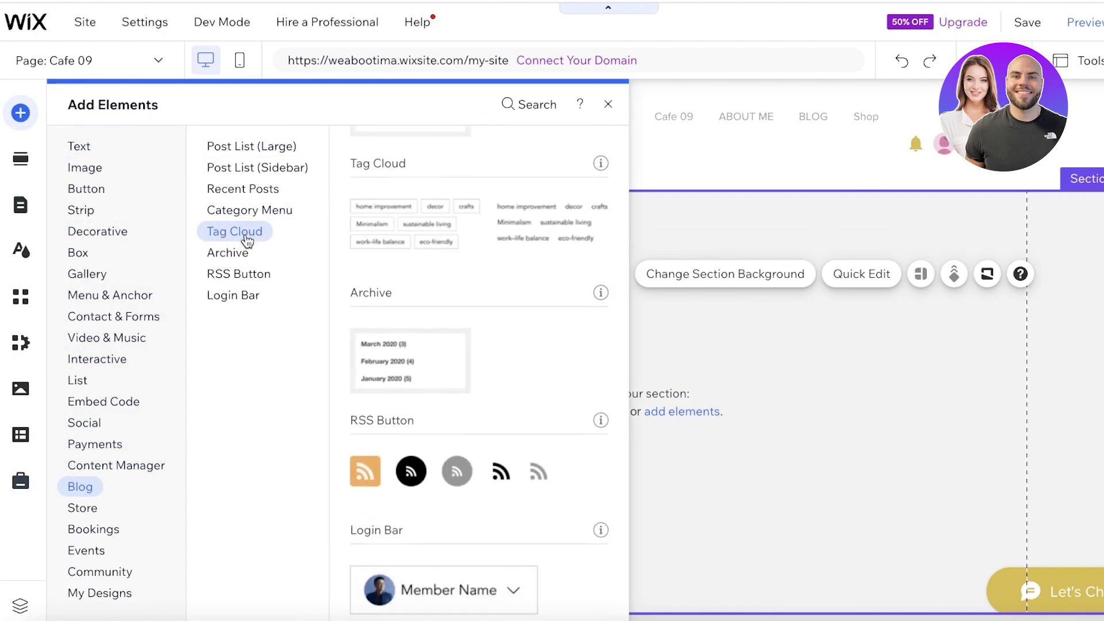
pyautogui.click(242, 296)
pyautogui.click(230, 152)
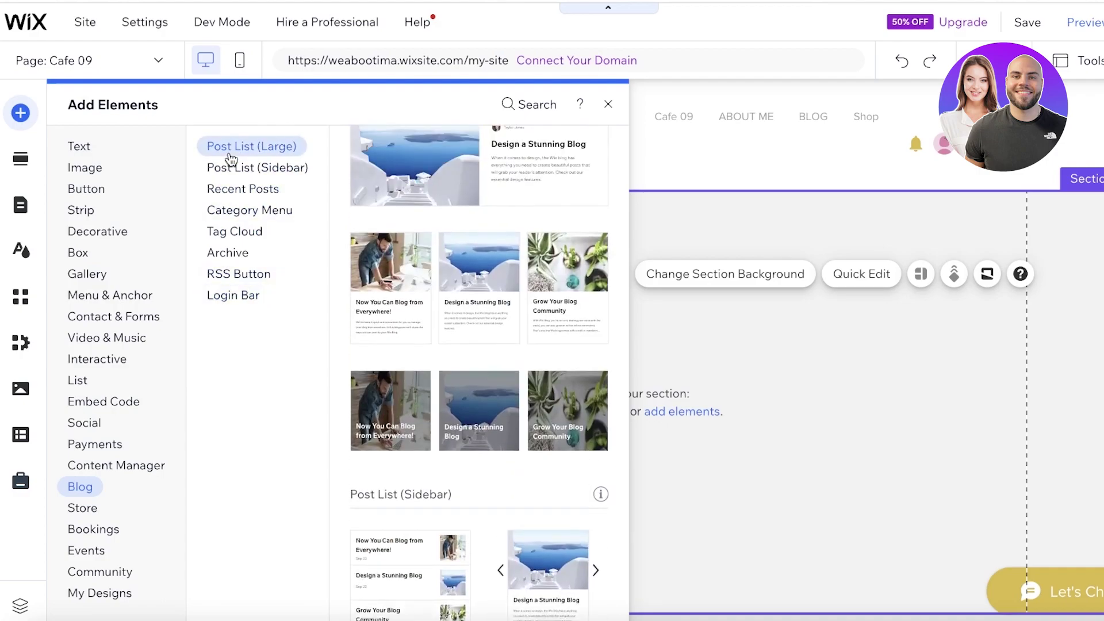
pyautogui.click(233, 188)
pyautogui.click(239, 210)
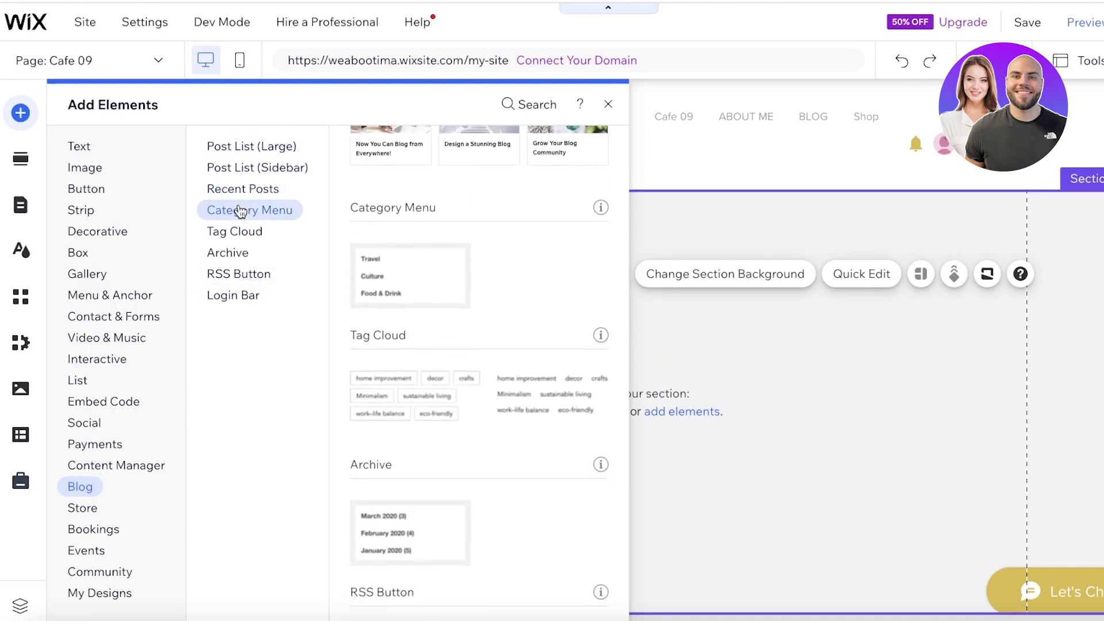
pyautogui.click(234, 232)
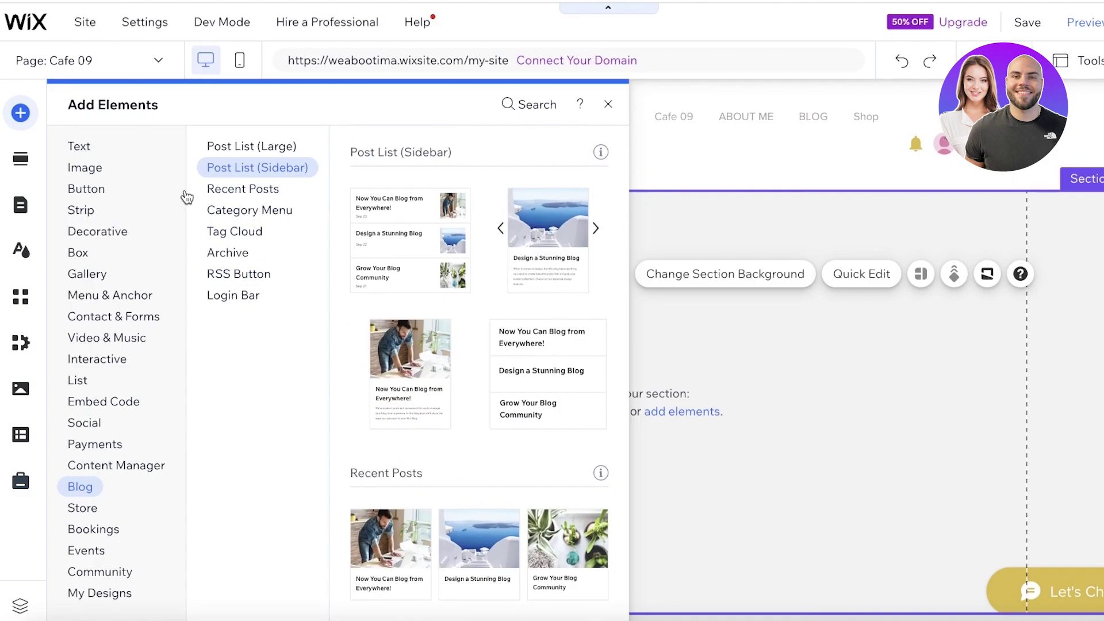
pyautogui.click(608, 107)
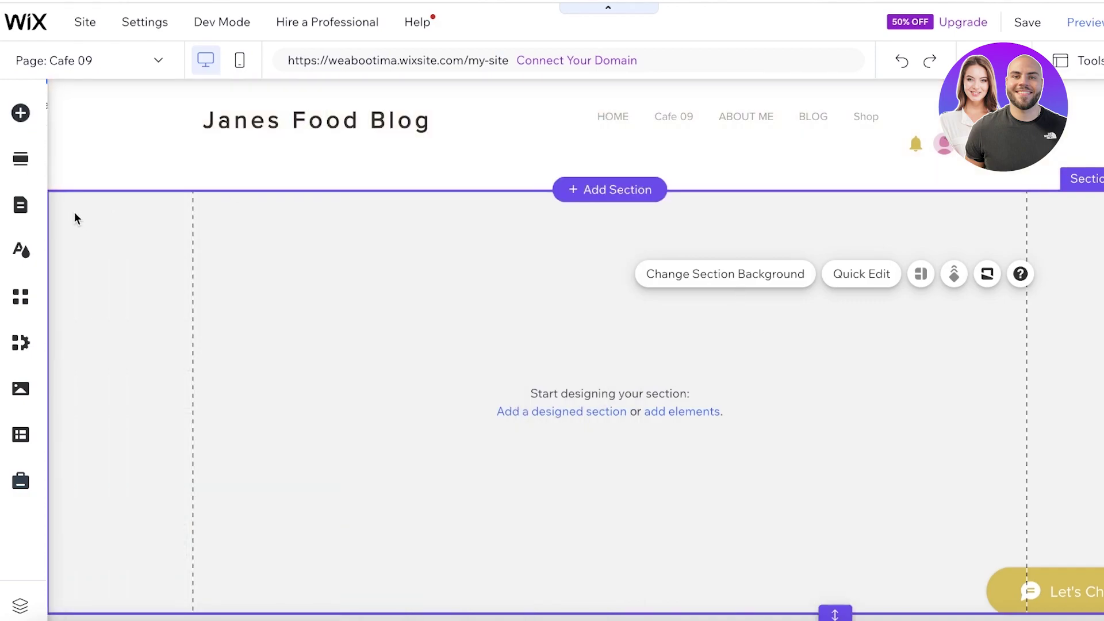
# Nest Cafe 09 under BLOG as a subpage, check the blog pages, and close the panel.
pyautogui.click(19, 207)
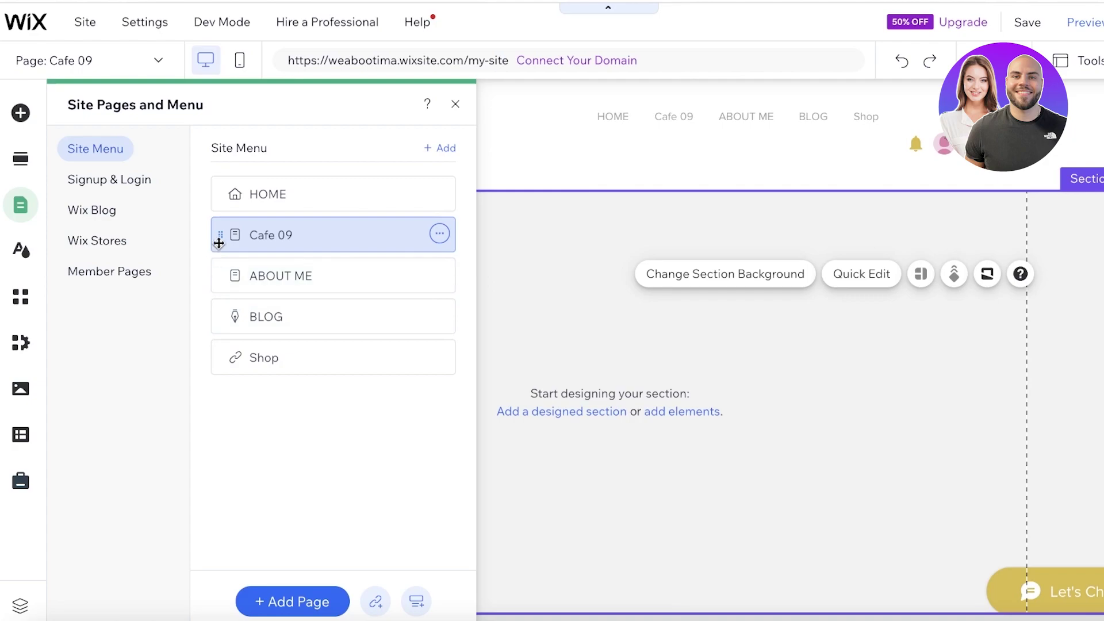
pyautogui.moveTo(219, 234); pyautogui.dragTo(260, 317)
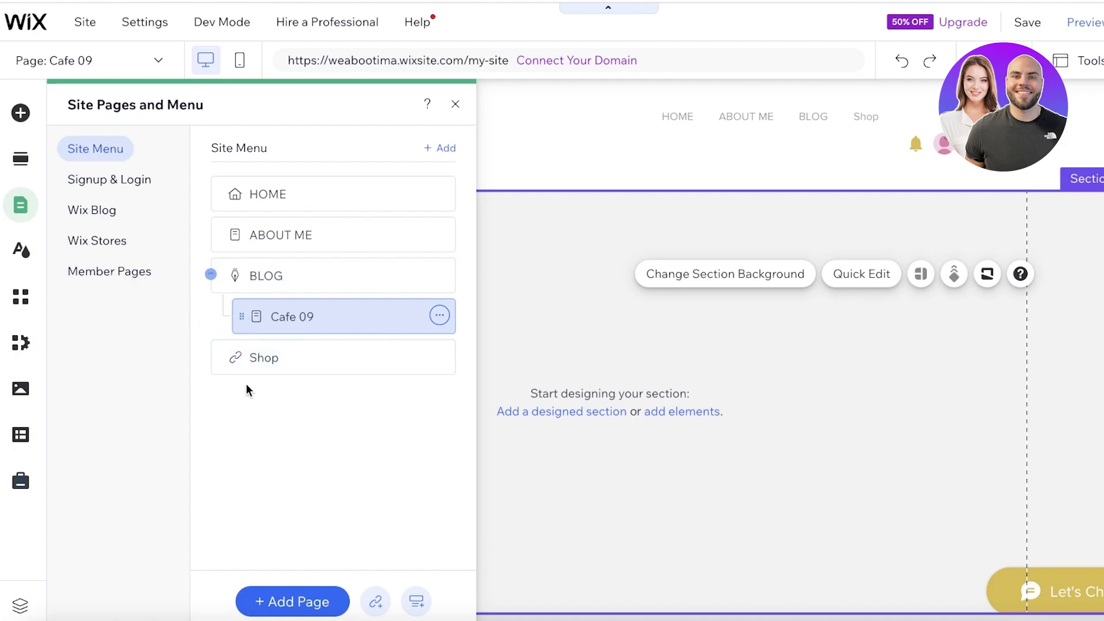
pyautogui.click(277, 590)
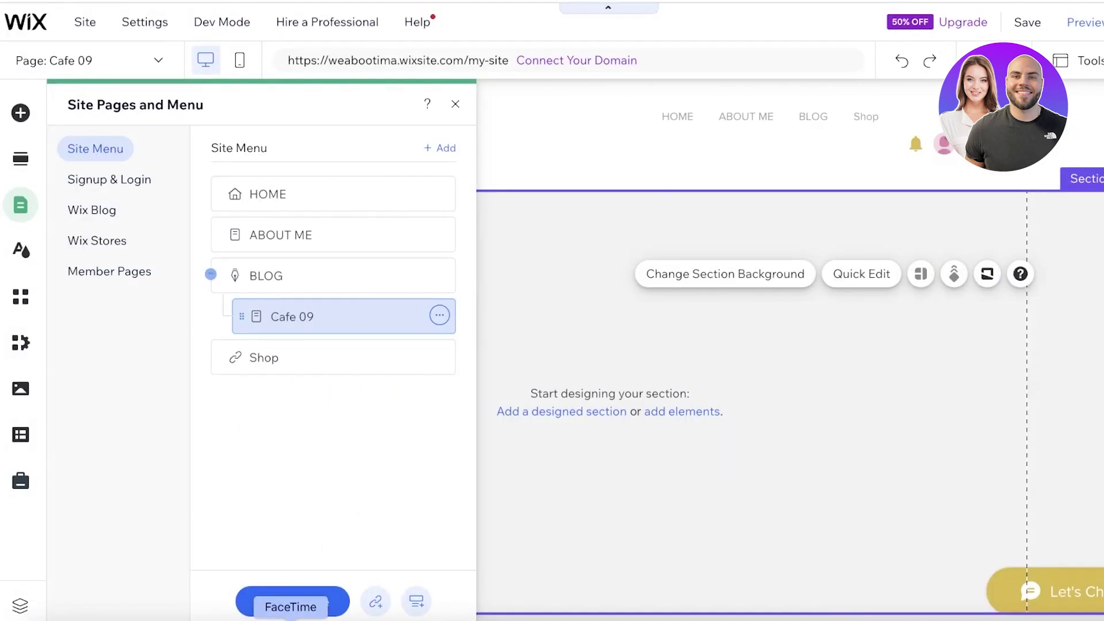
pyautogui.click(309, 613)
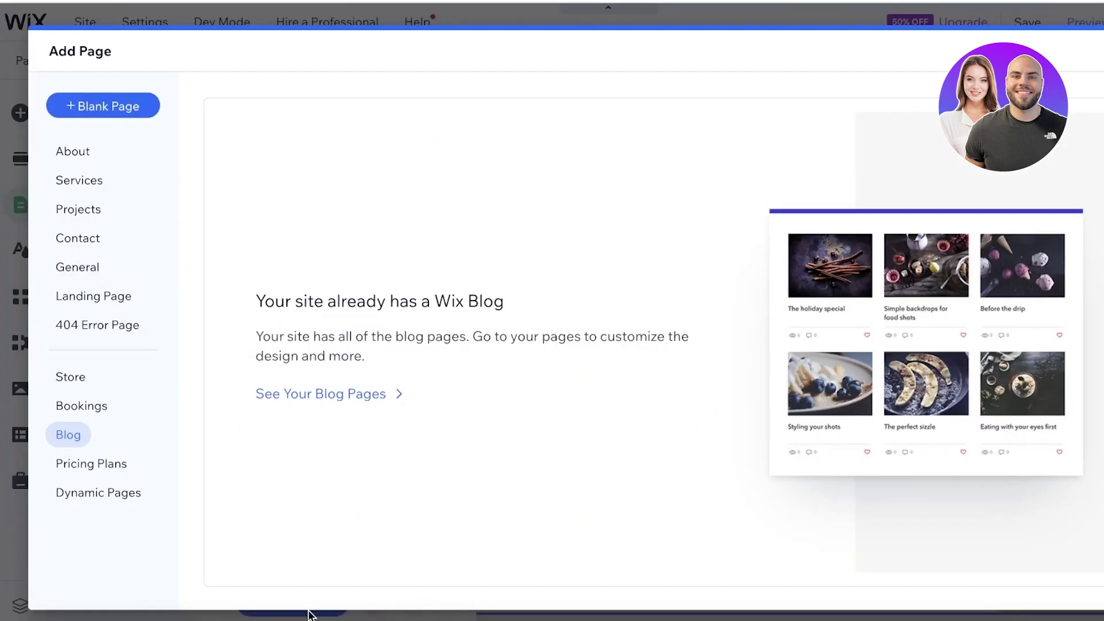
pyautogui.click(320, 393)
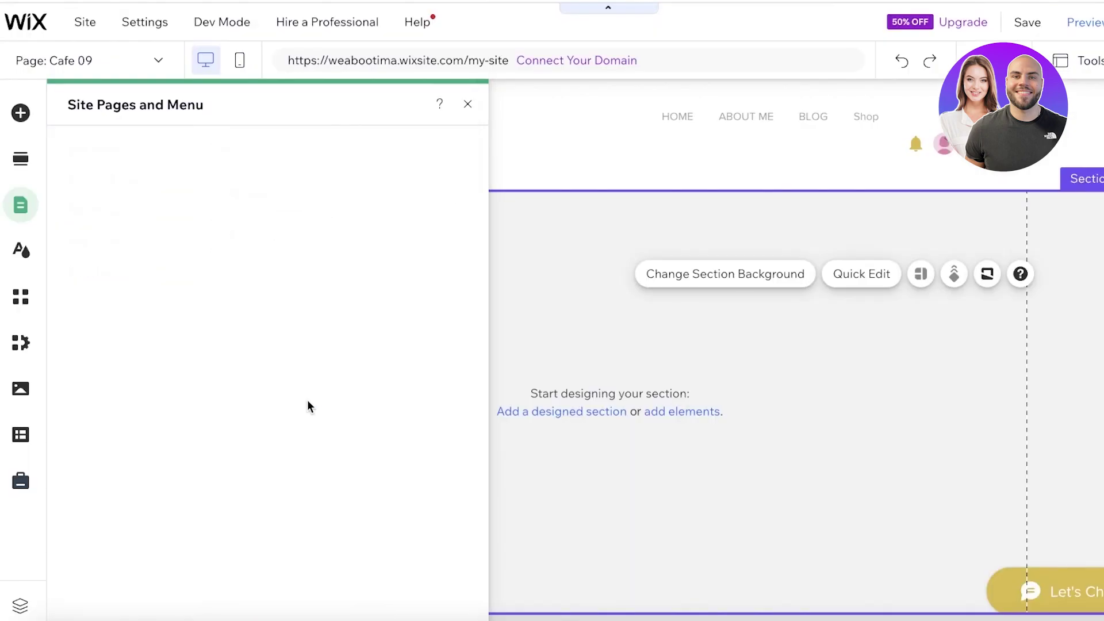
pyautogui.click(222, 208)
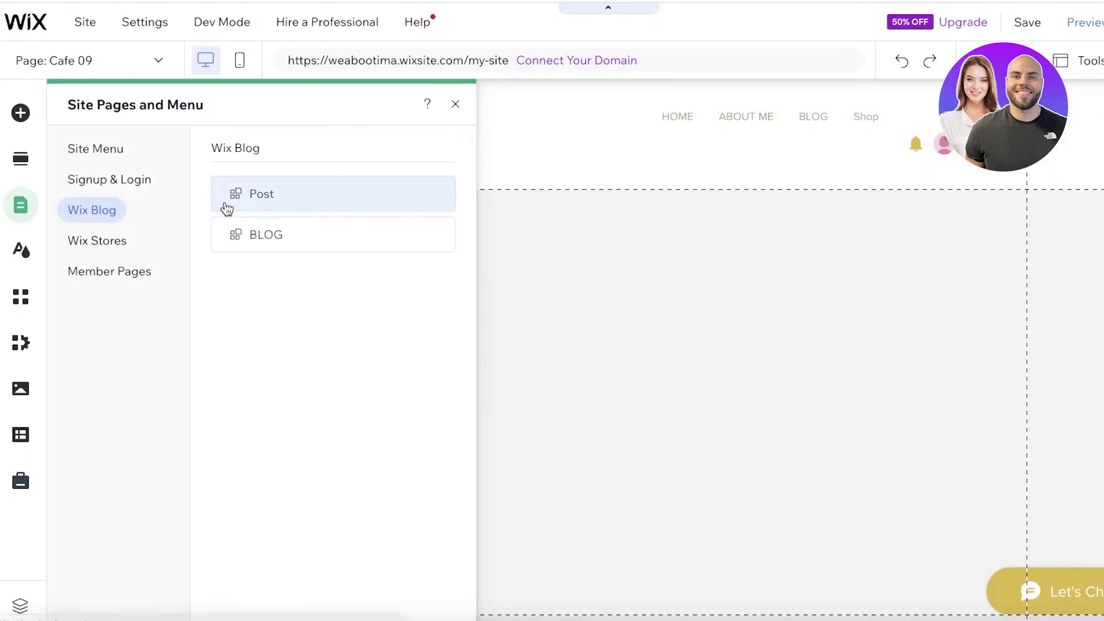
pyautogui.click(254, 245)
pyautogui.click(108, 151)
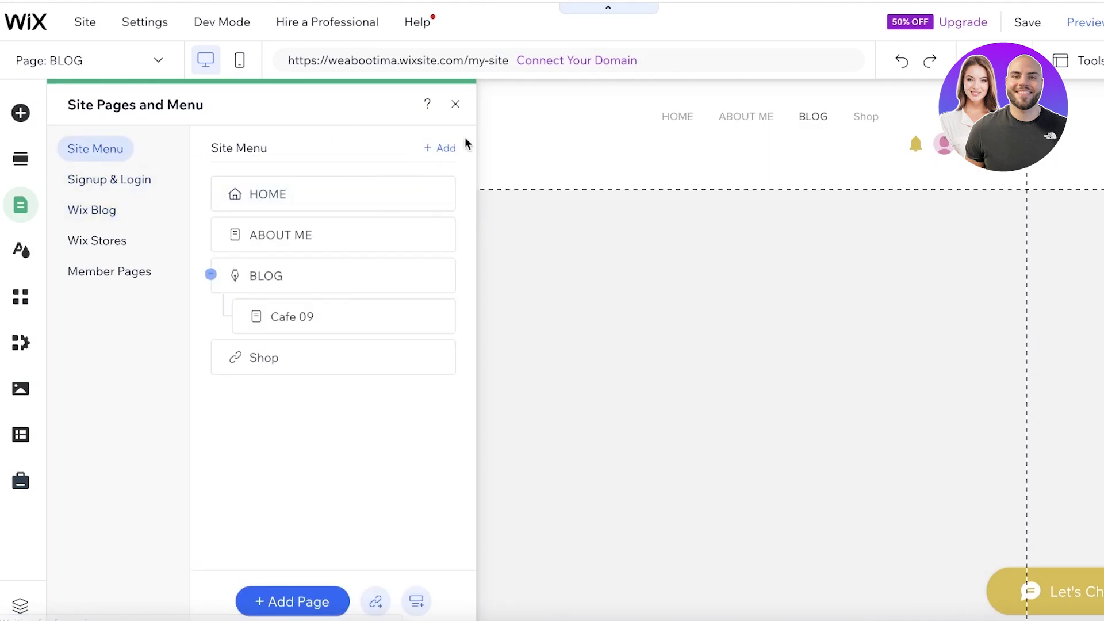
pyautogui.click(456, 103)
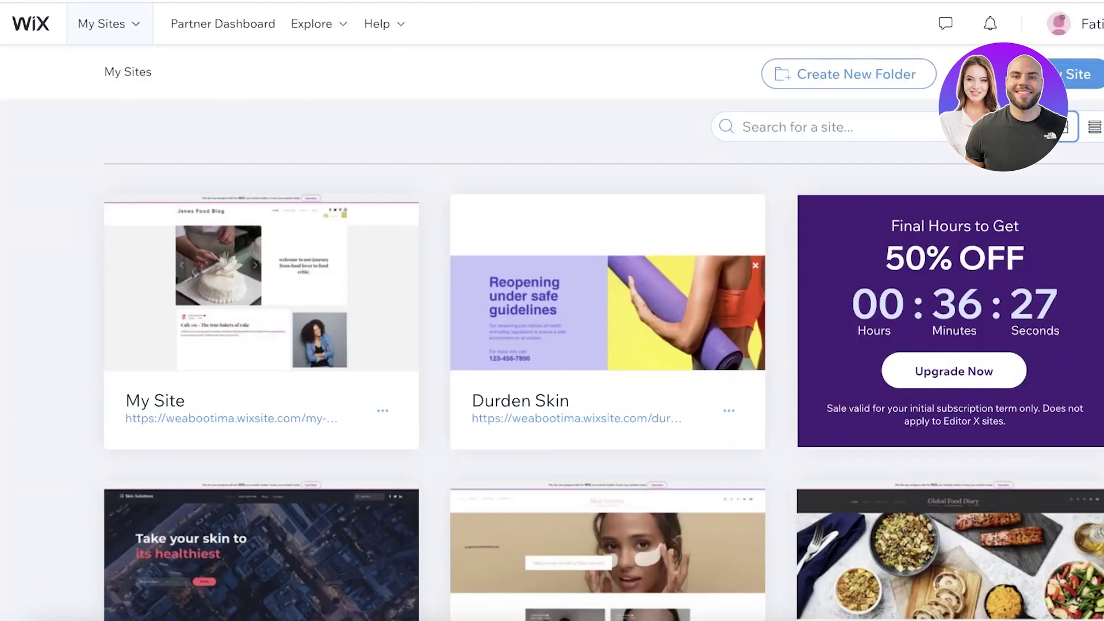
pyautogui.scroll(-3, 537, 333)
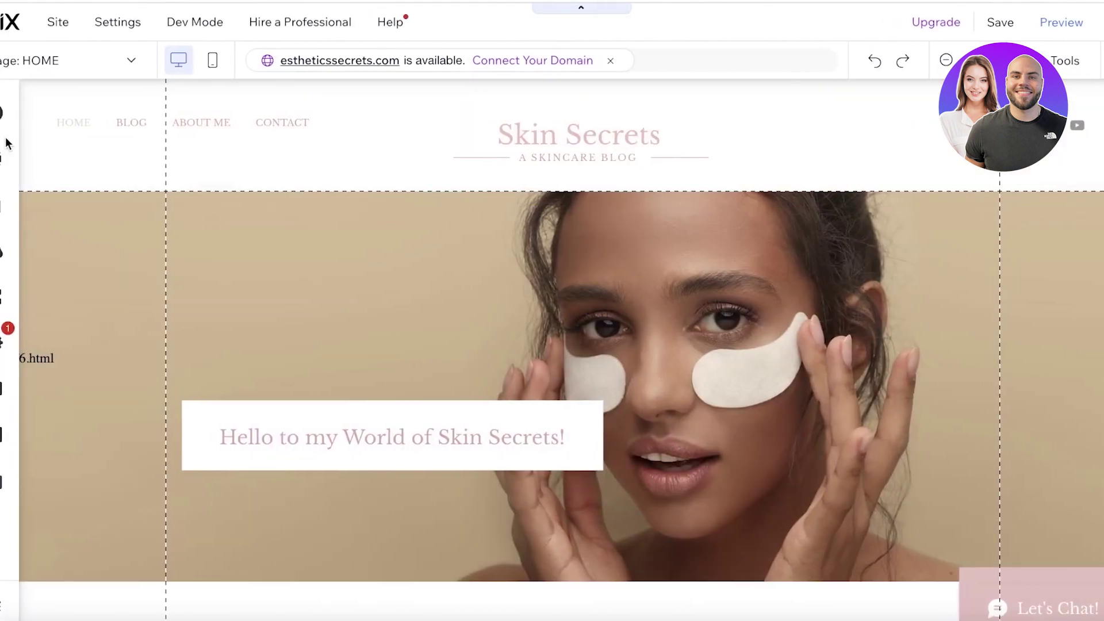
# Add a blank page named Instagram and nest it under CONTACT in the site menu.
pyautogui.click(19, 203)
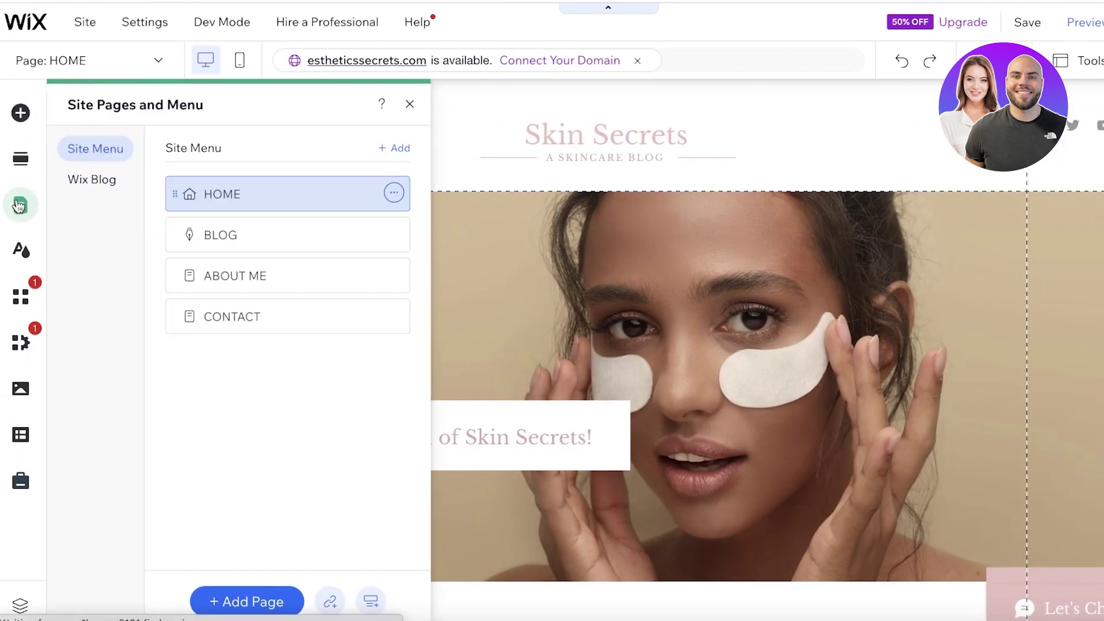
pyautogui.click(230, 601)
pyautogui.click(128, 108)
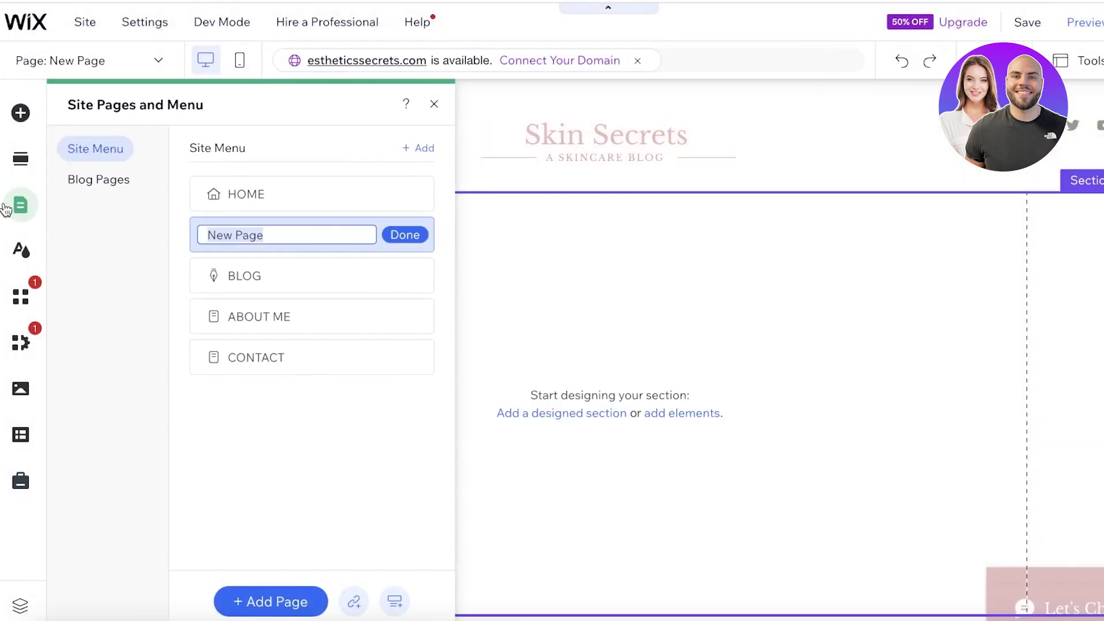
pyautogui.press('BackSpace')
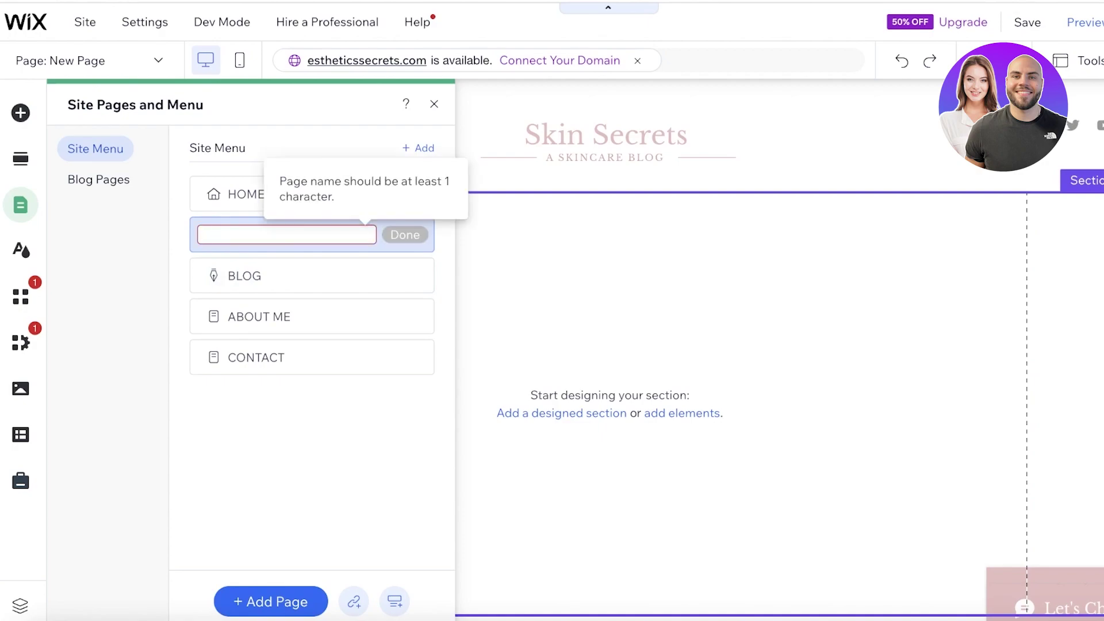
pyautogui.write('Instagram')
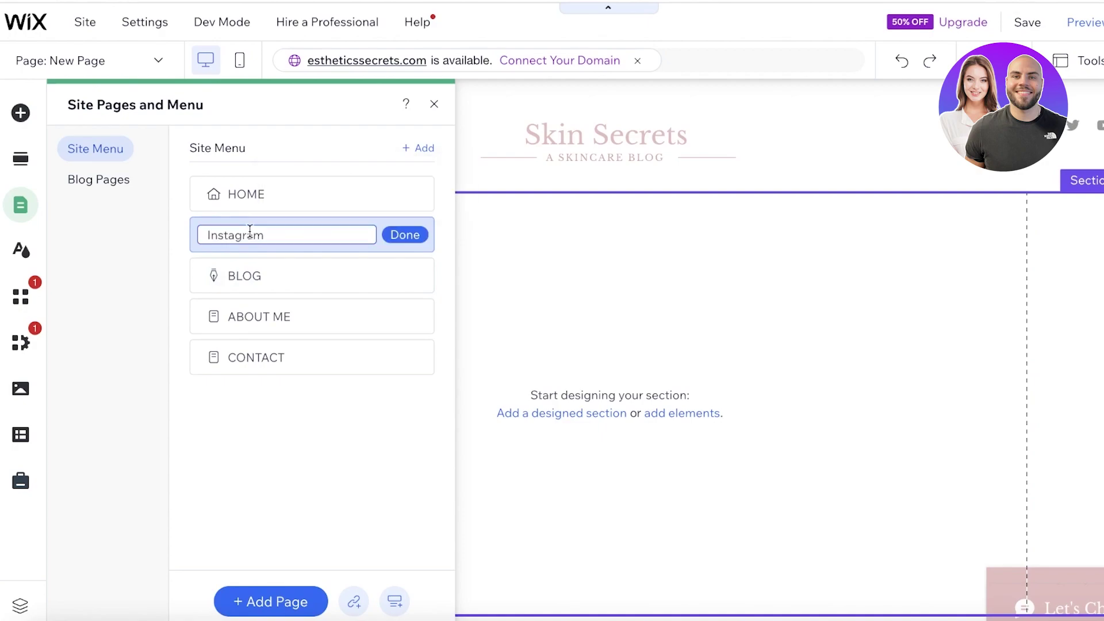
pyautogui.click(392, 240)
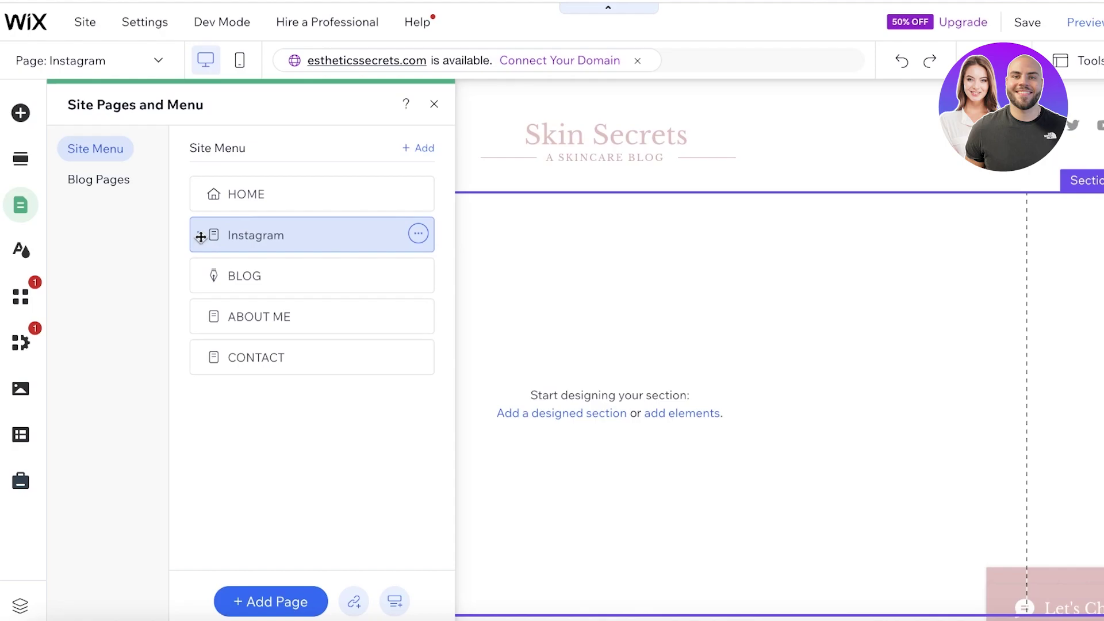
pyautogui.moveTo(201, 236); pyautogui.dragTo(257, 387)
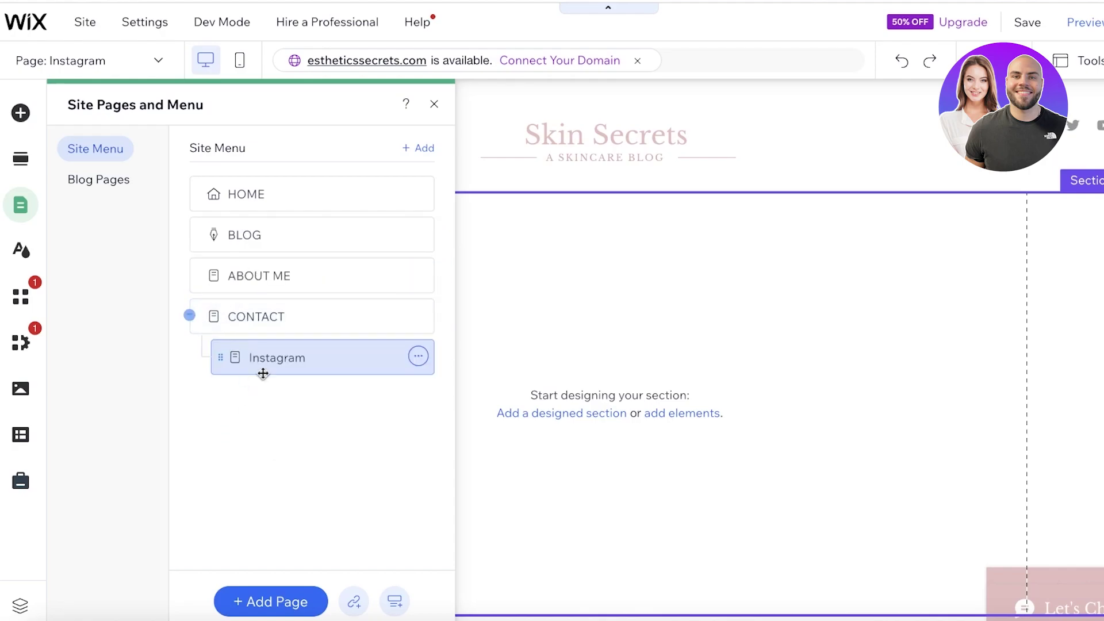
pyautogui.click(277, 600)
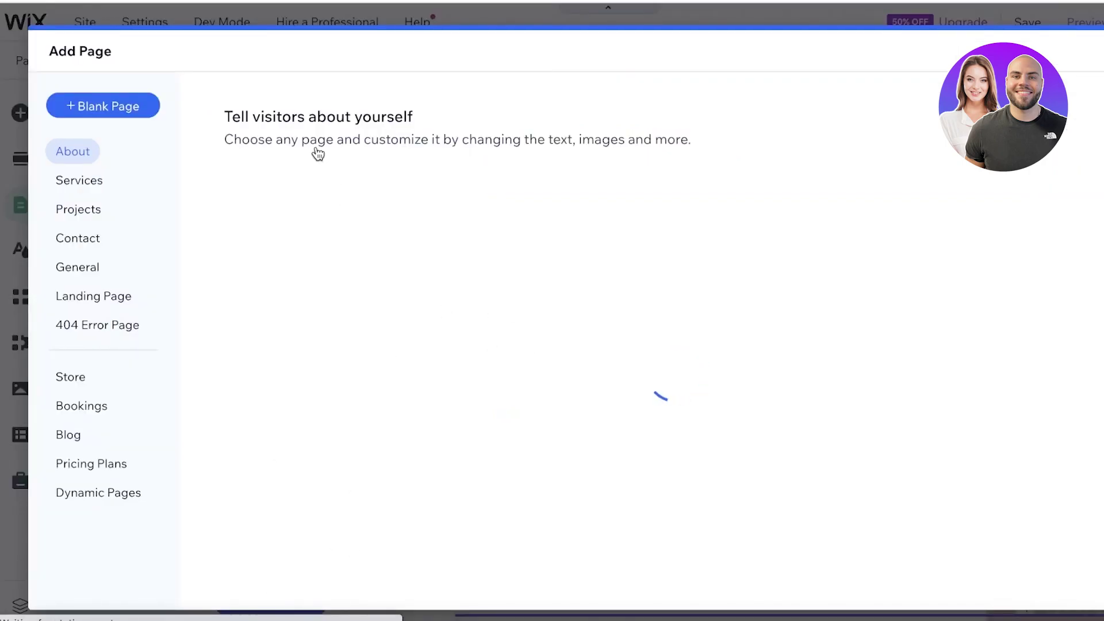
# Add another blank page, keeping its default name New Page.
pyautogui.click(98, 106)
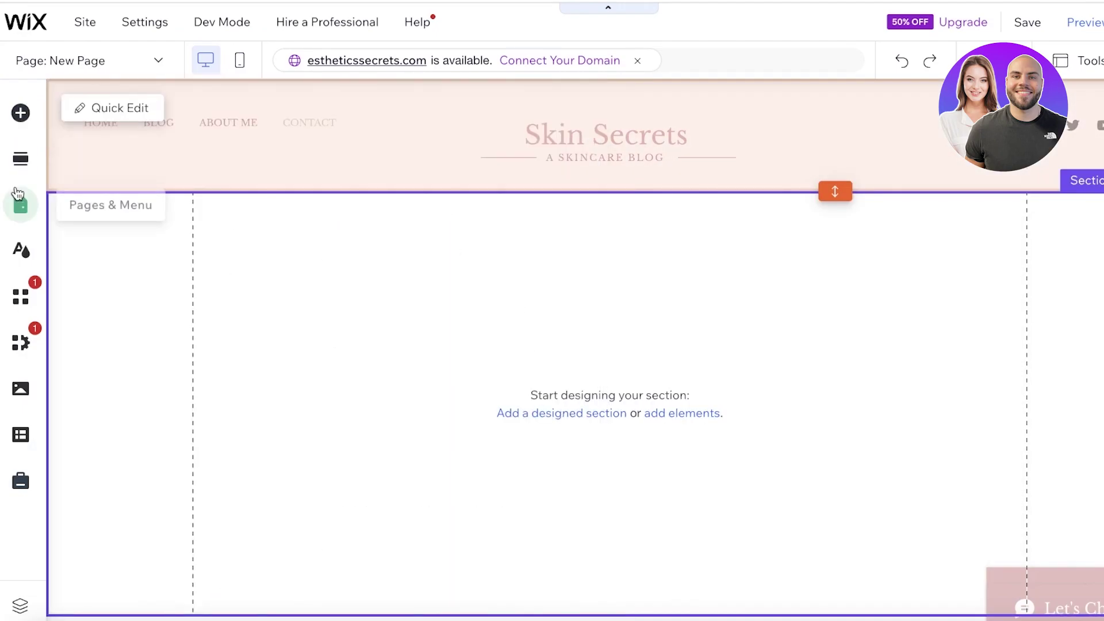
pyautogui.click(18, 199)
pyautogui.click(676, 318)
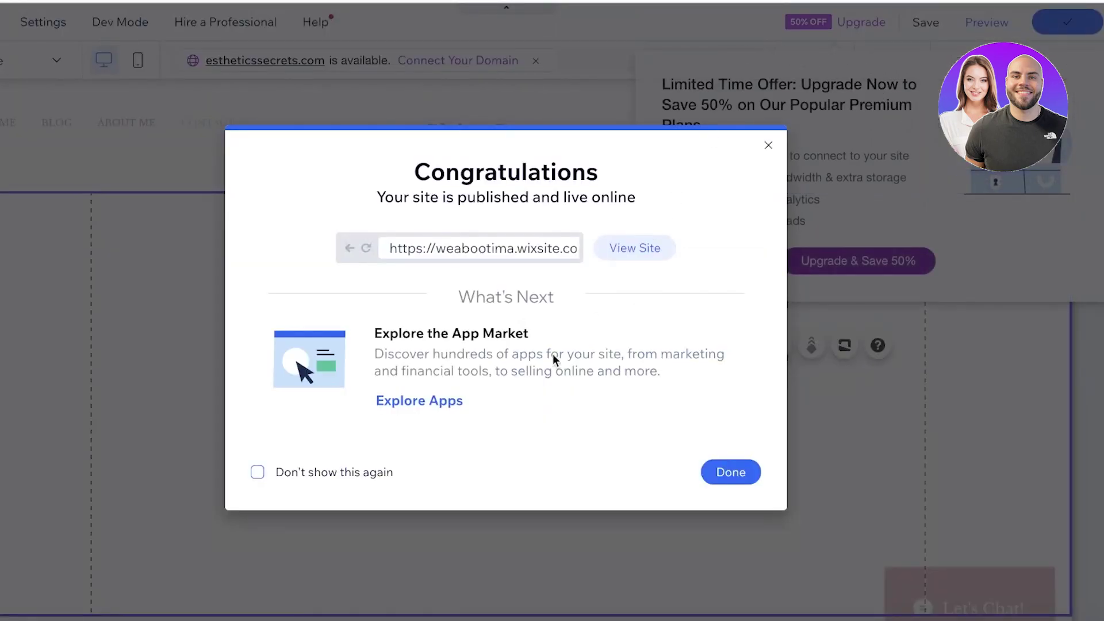
# View the published site, then dismiss the Congratulations and mobile-editing prompts.
pyautogui.click(636, 247)
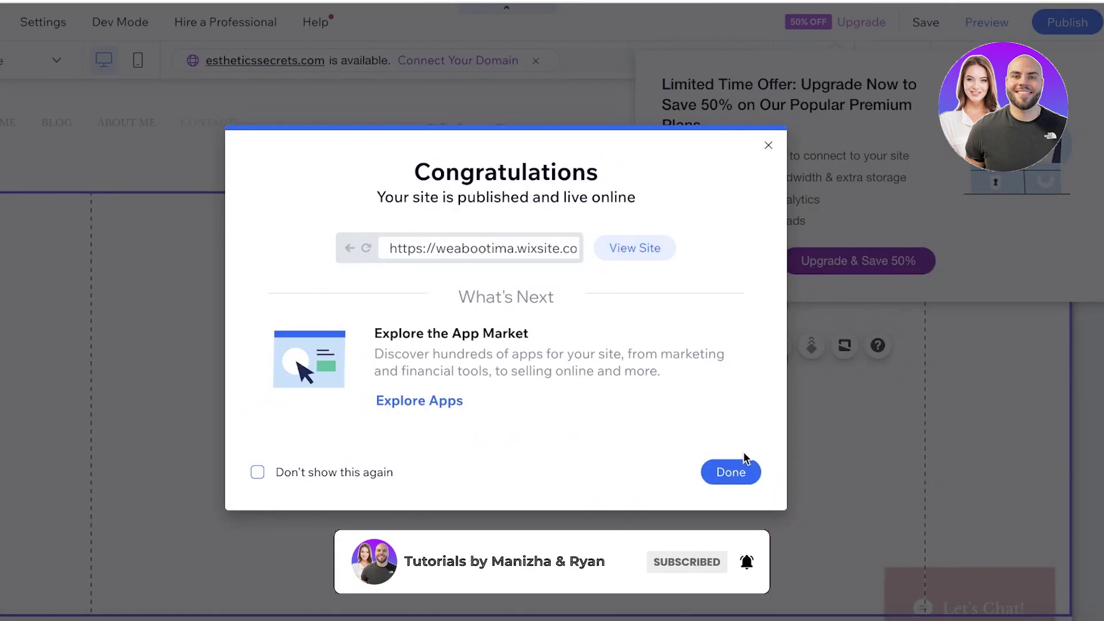
pyautogui.click(736, 472)
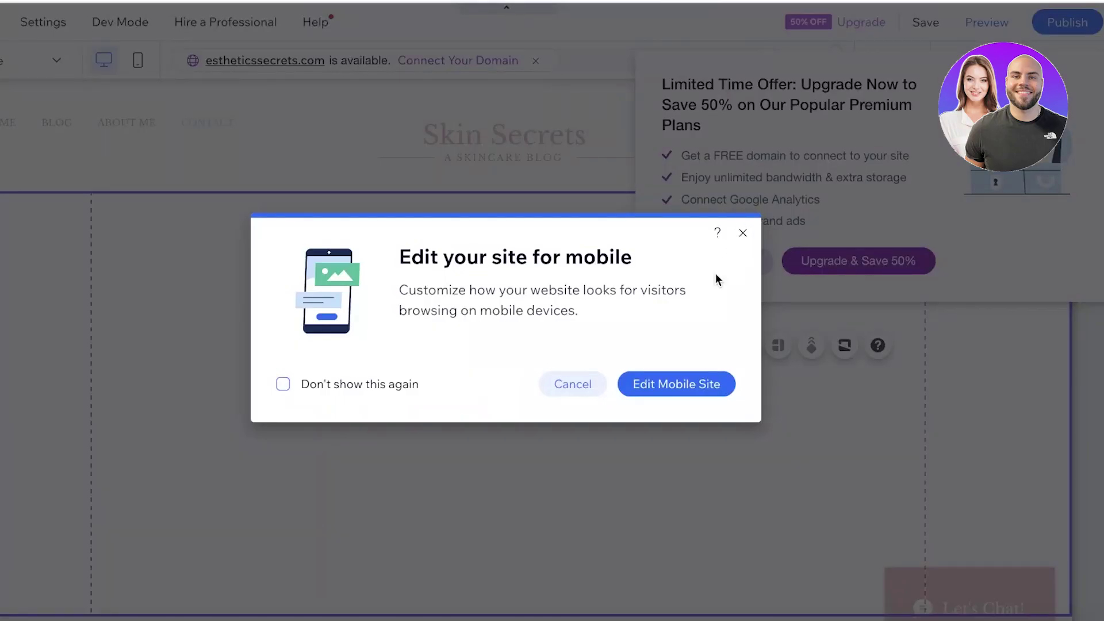
pyautogui.click(583, 386)
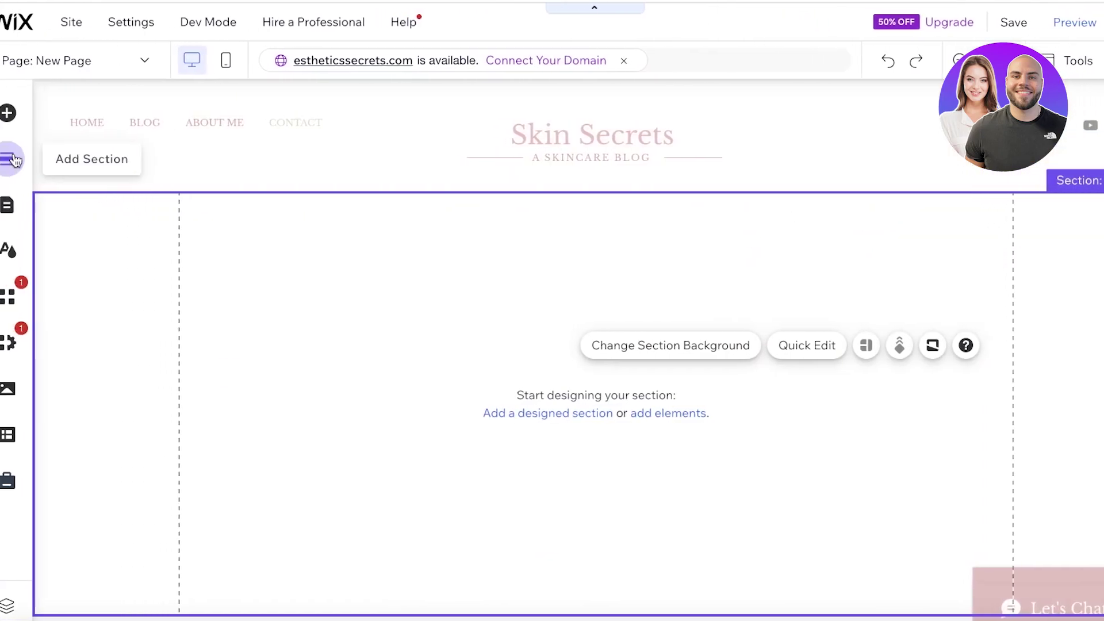
# Switch the canvas to the Instagram page from Manage Menu, then reselect the header menu.
pyautogui.click(175, 132)
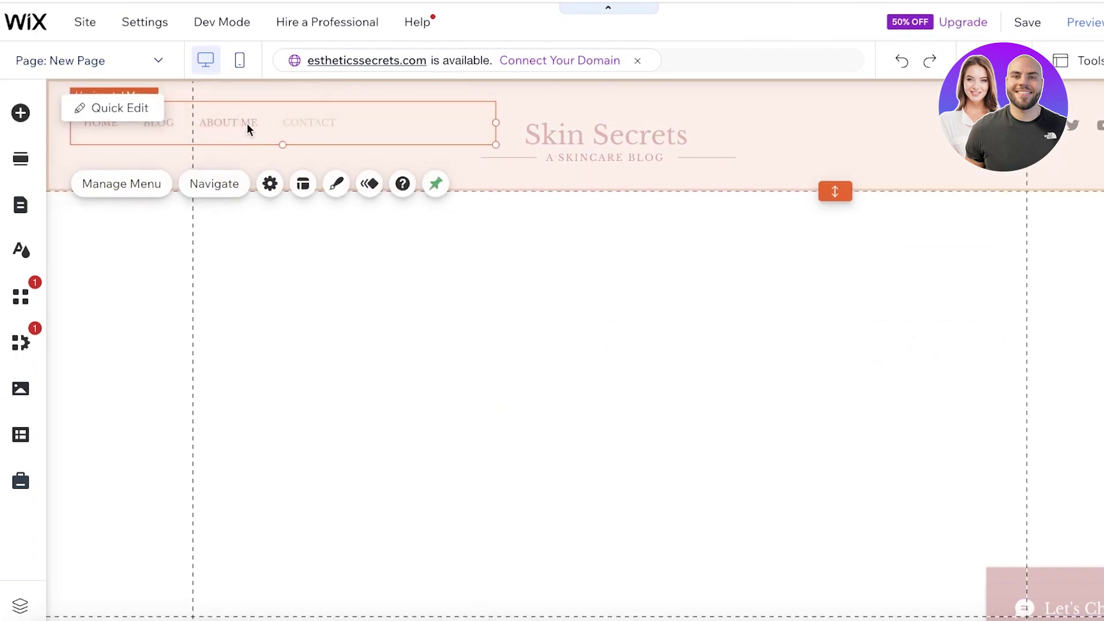
pyautogui.click(121, 185)
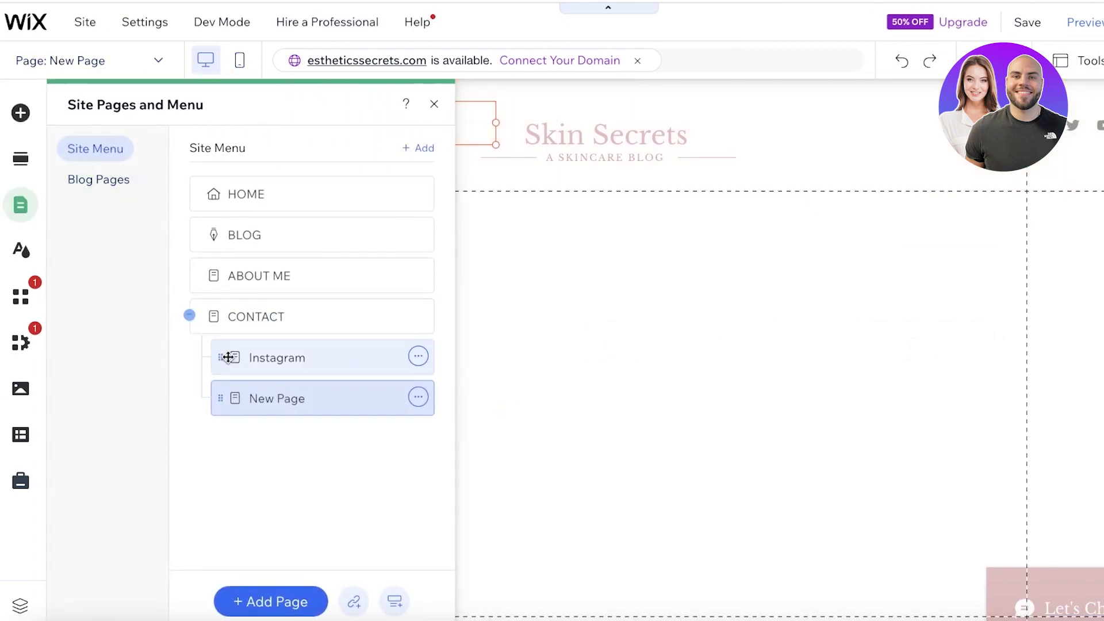
pyautogui.click(418, 357)
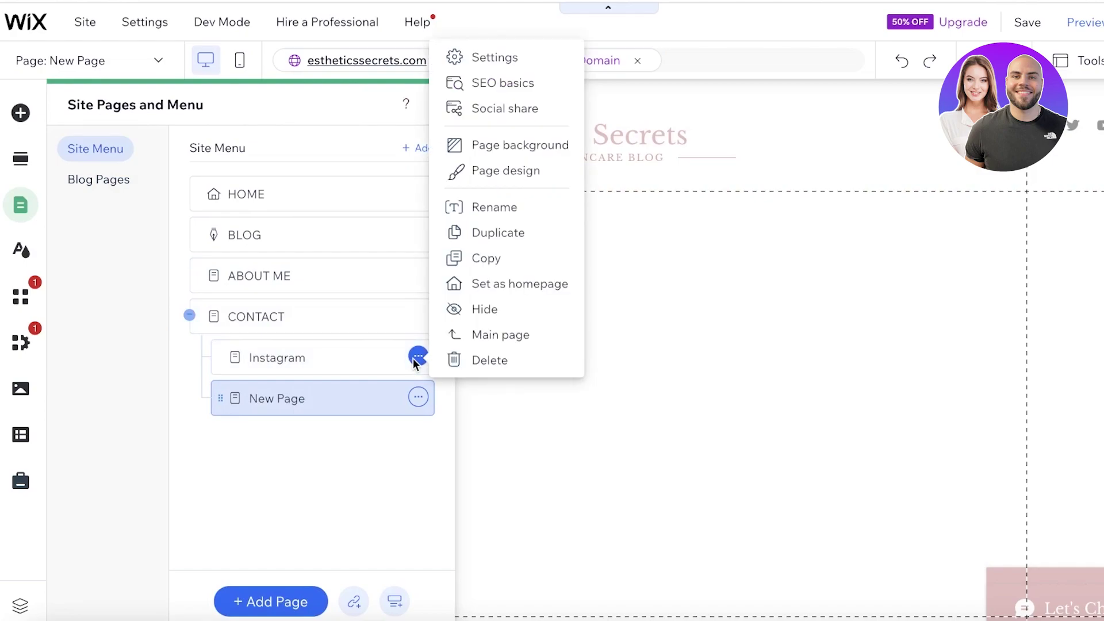
pyautogui.click(367, 456)
pyautogui.click(330, 357)
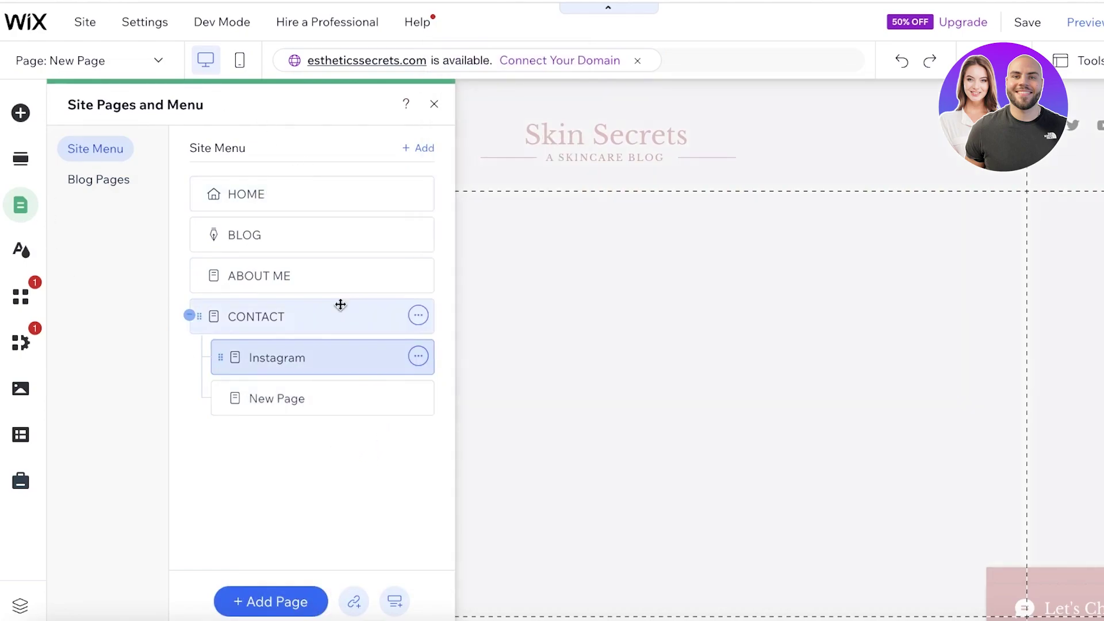
pyautogui.click(434, 104)
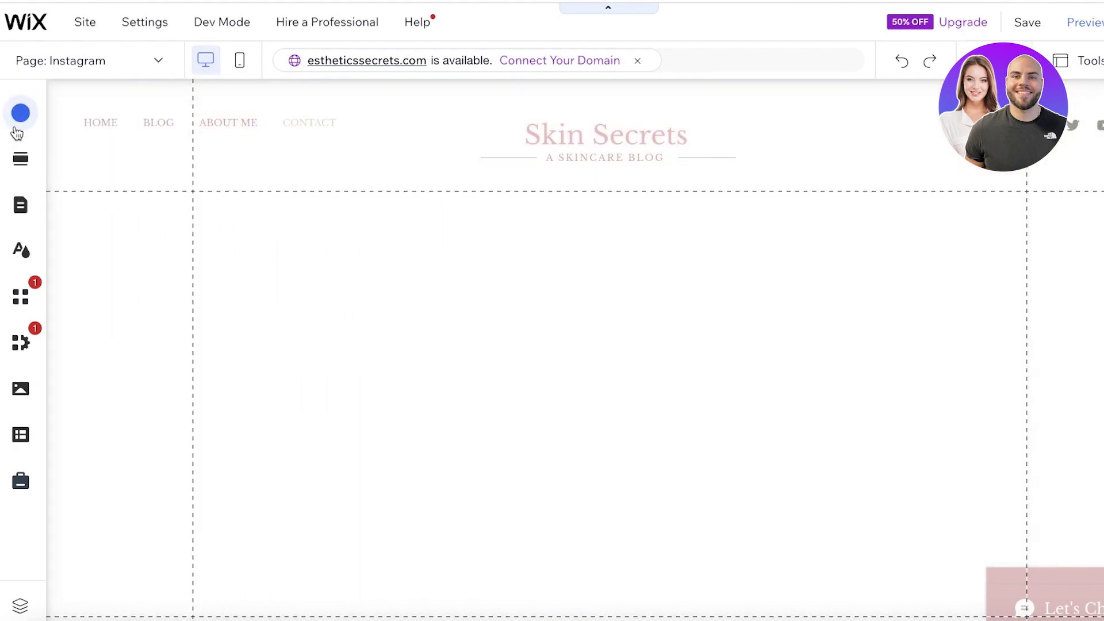
pyautogui.click(83, 131)
pyautogui.click(267, 185)
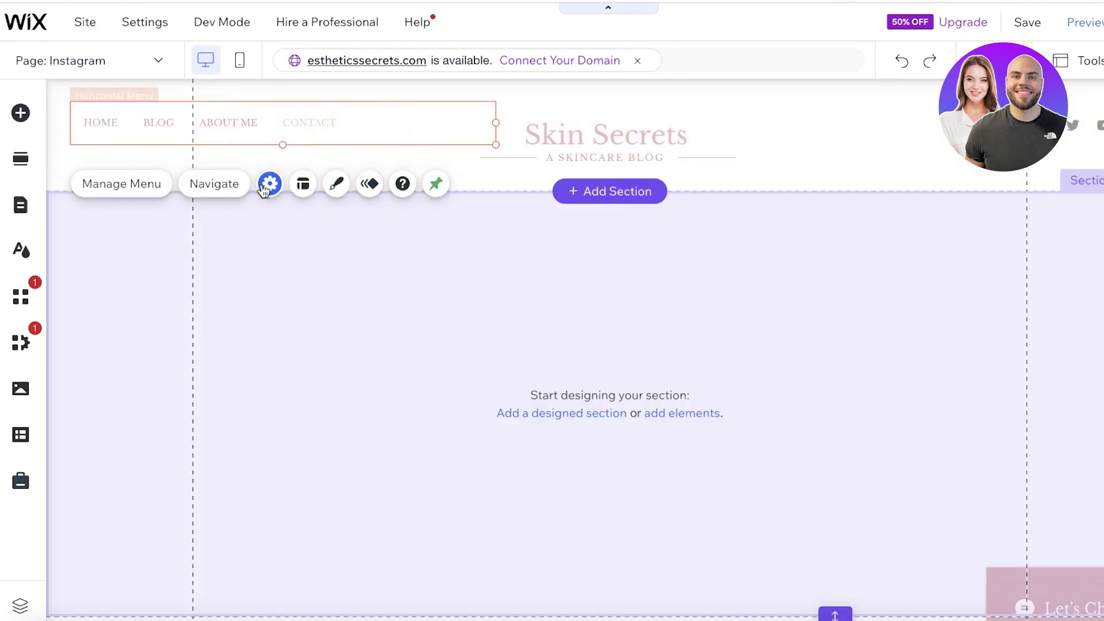
# Convert the header menu to an advanced menu and add the Instagram and New Page pages.
pyautogui.click(658, 415)
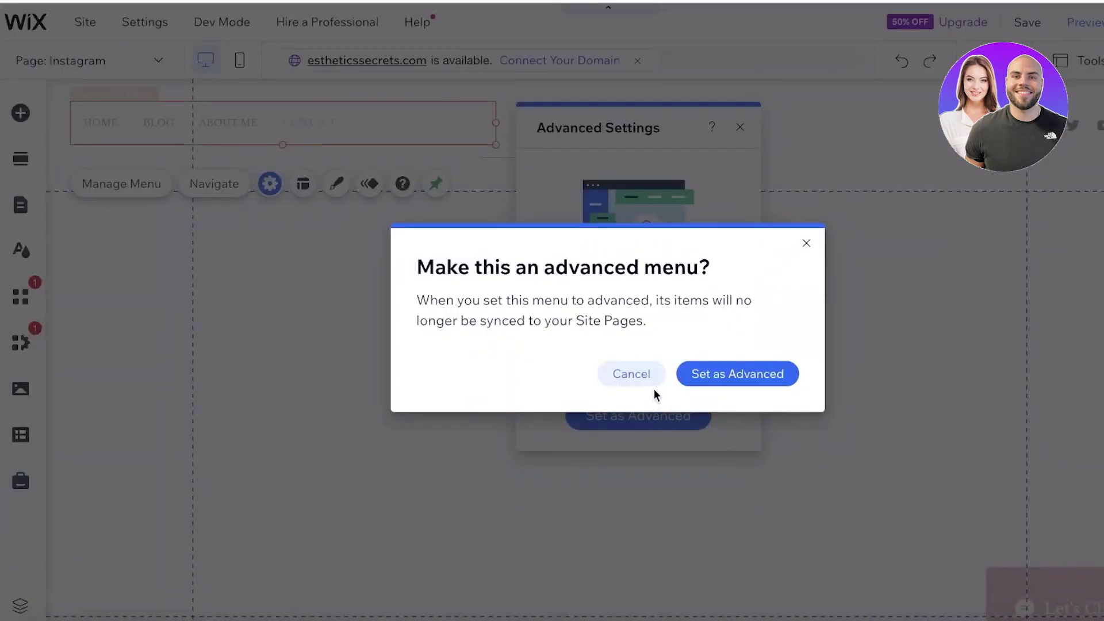
pyautogui.click(707, 375)
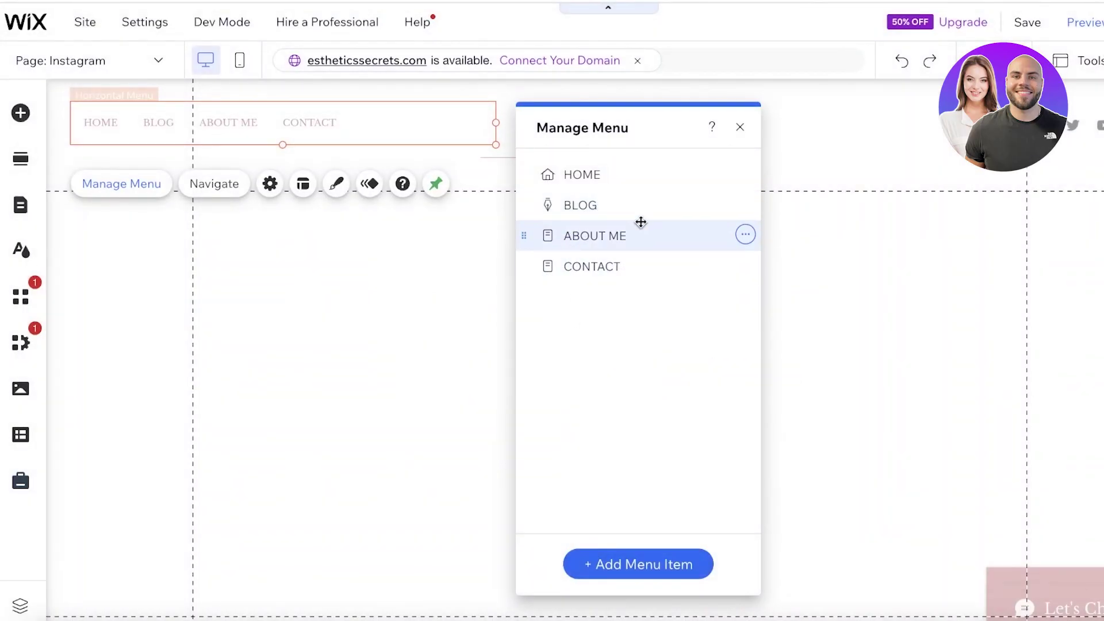
pyautogui.click(645, 566)
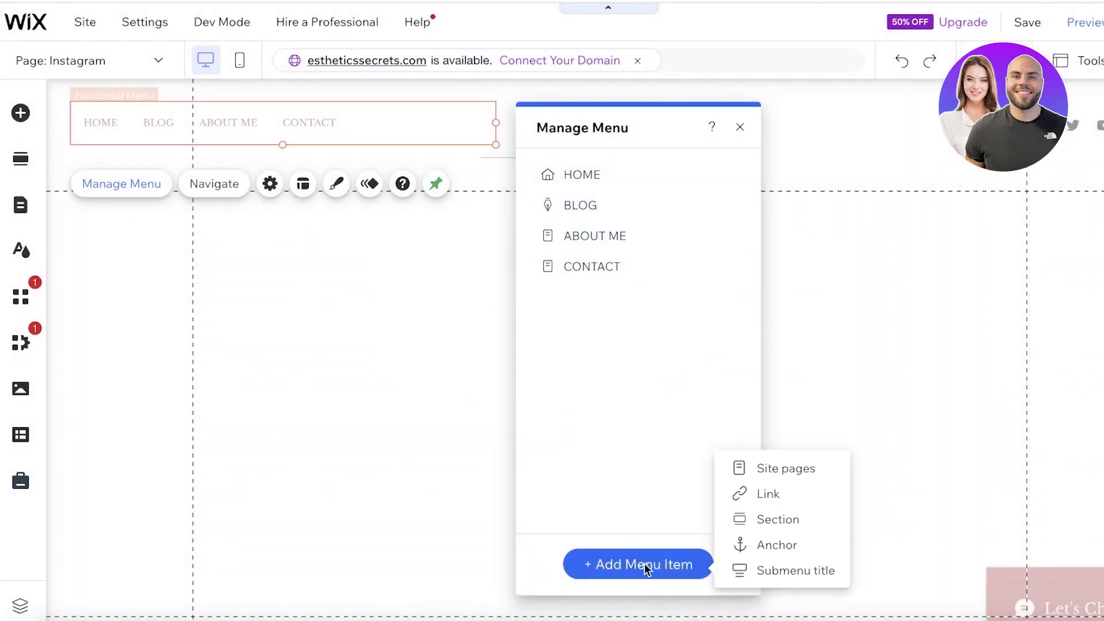
pyautogui.click(753, 468)
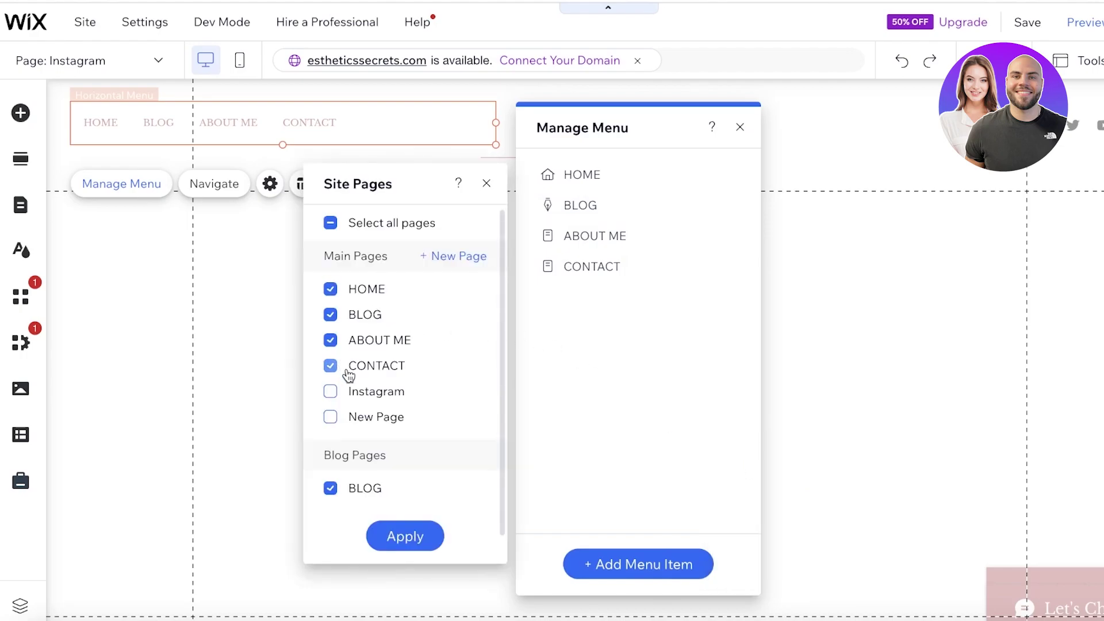
pyautogui.click(331, 392)
pyautogui.click(332, 418)
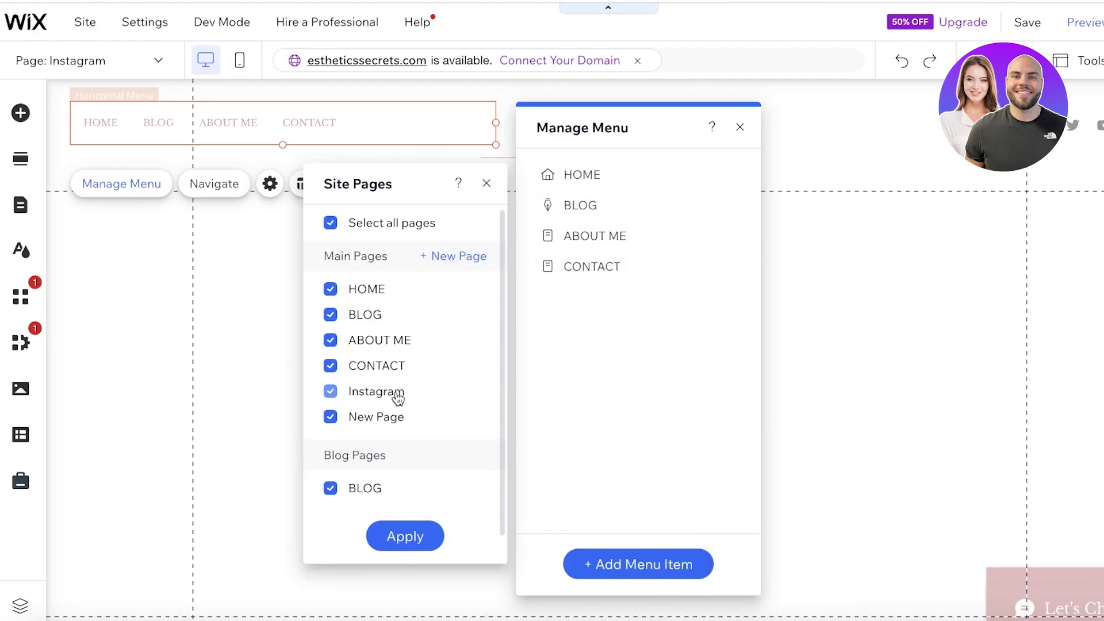
pyautogui.click(406, 537)
# Nest Instagram and New Page under CONTACT, then preview the site.
pyautogui.moveTo(569, 297); pyautogui.dragTo(624, 258)
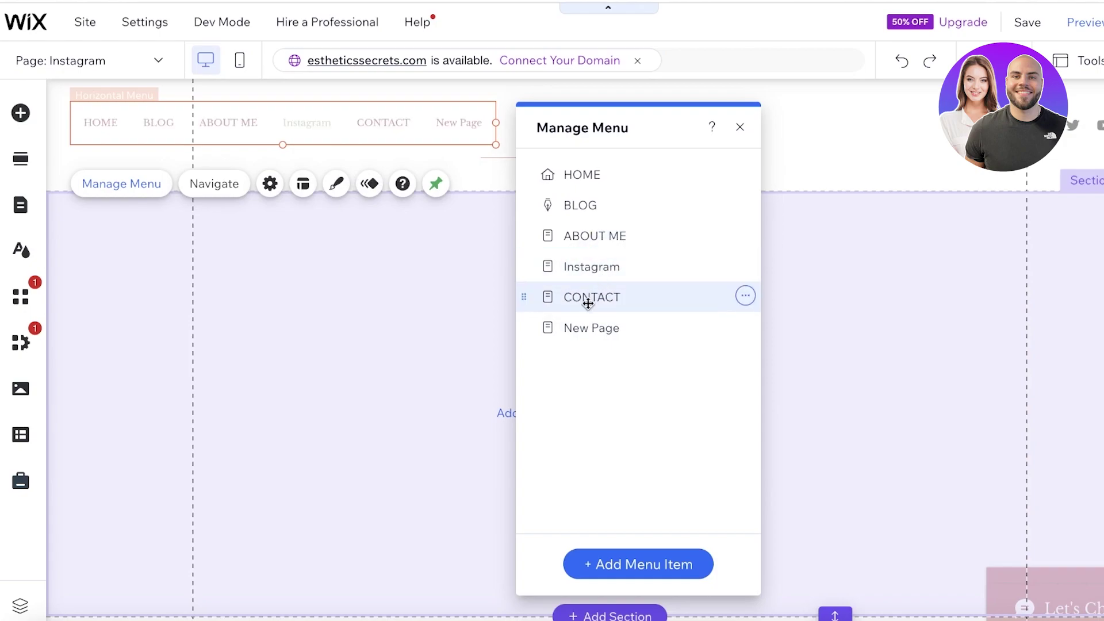
pyautogui.click(744, 326)
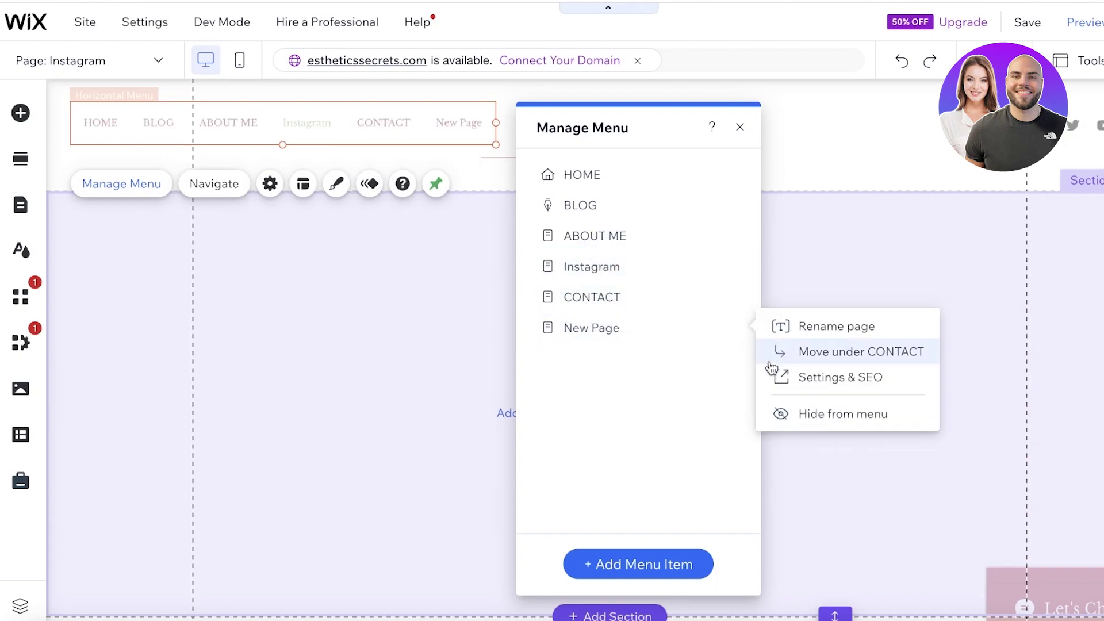
pyautogui.click(790, 353)
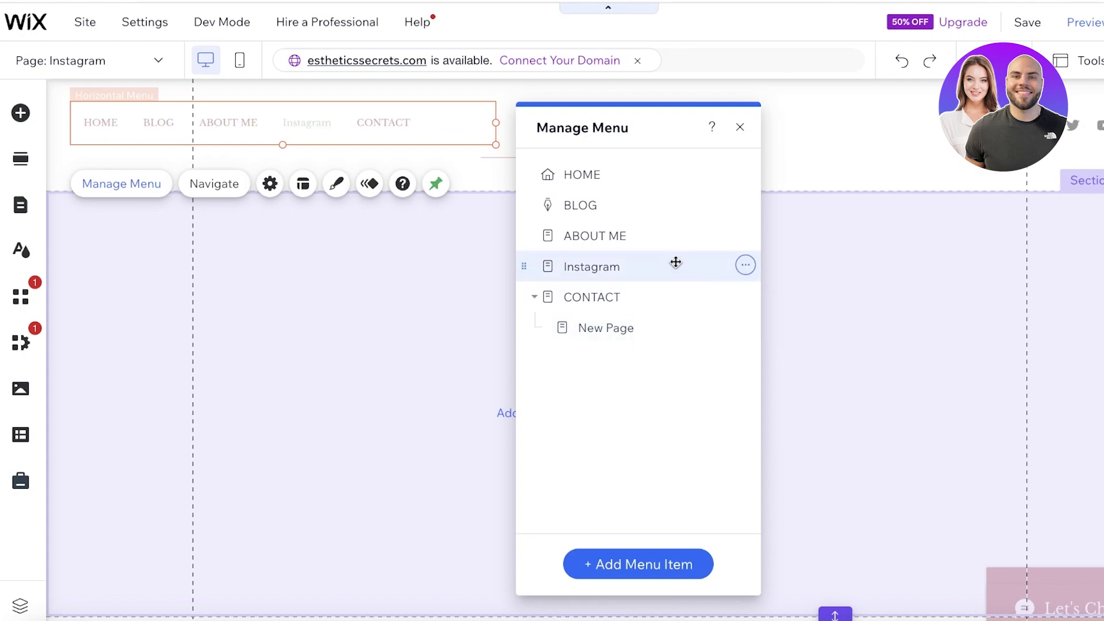
pyautogui.moveTo(708, 270); pyautogui.dragTo(554, 320)
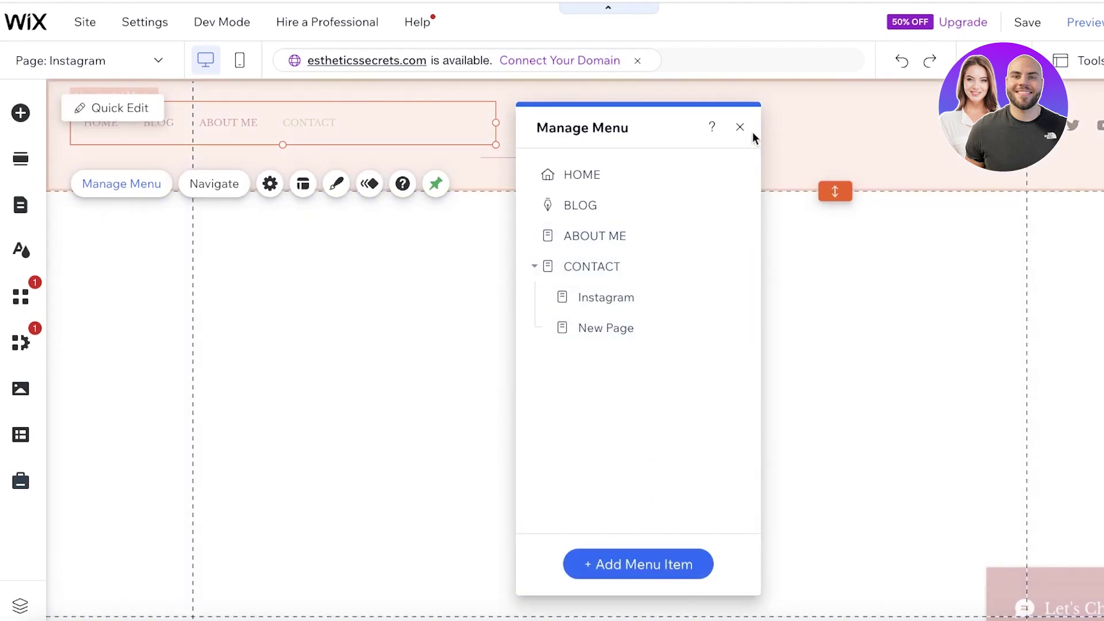
pyautogui.click(748, 132)
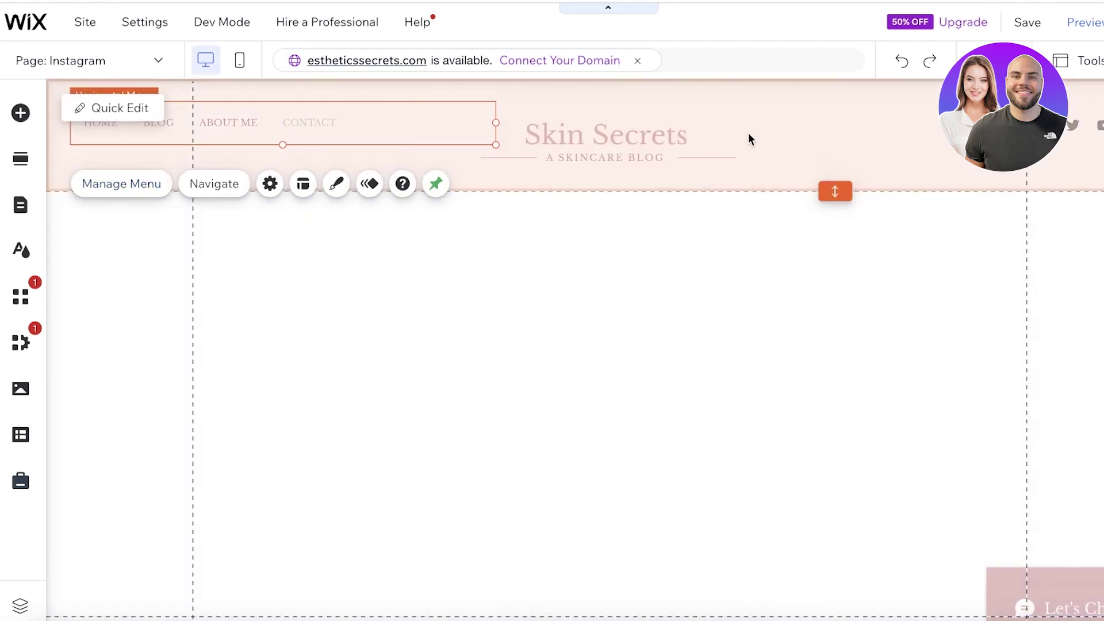
pyautogui.click(1085, 22)
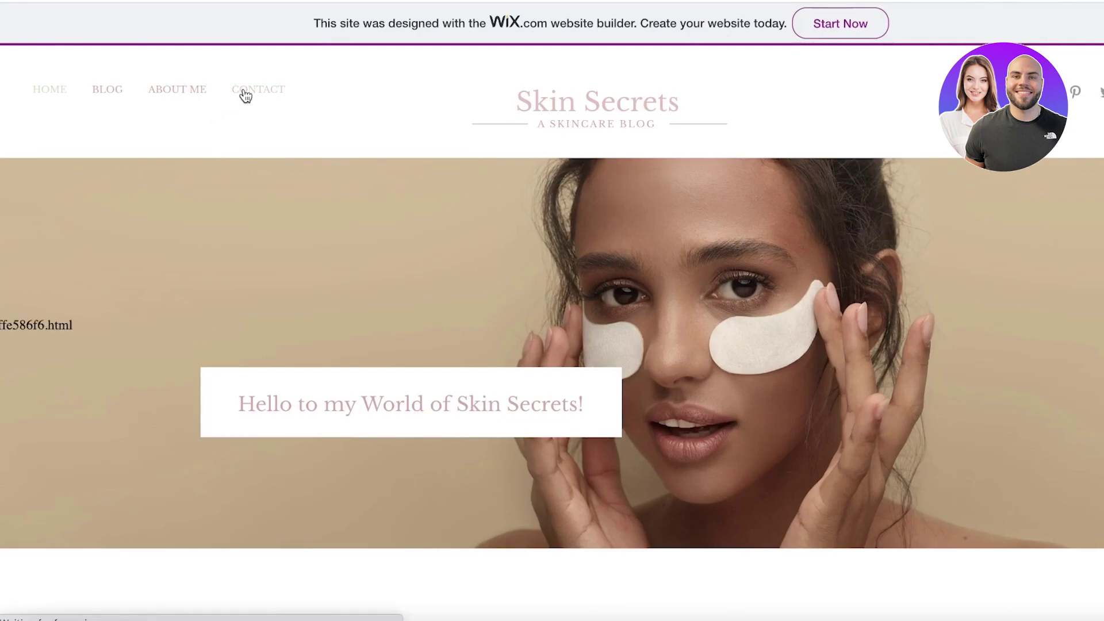
# Restyle the menu in a bold condensed font with CONTACT in green.
pyautogui.click(880, 0)
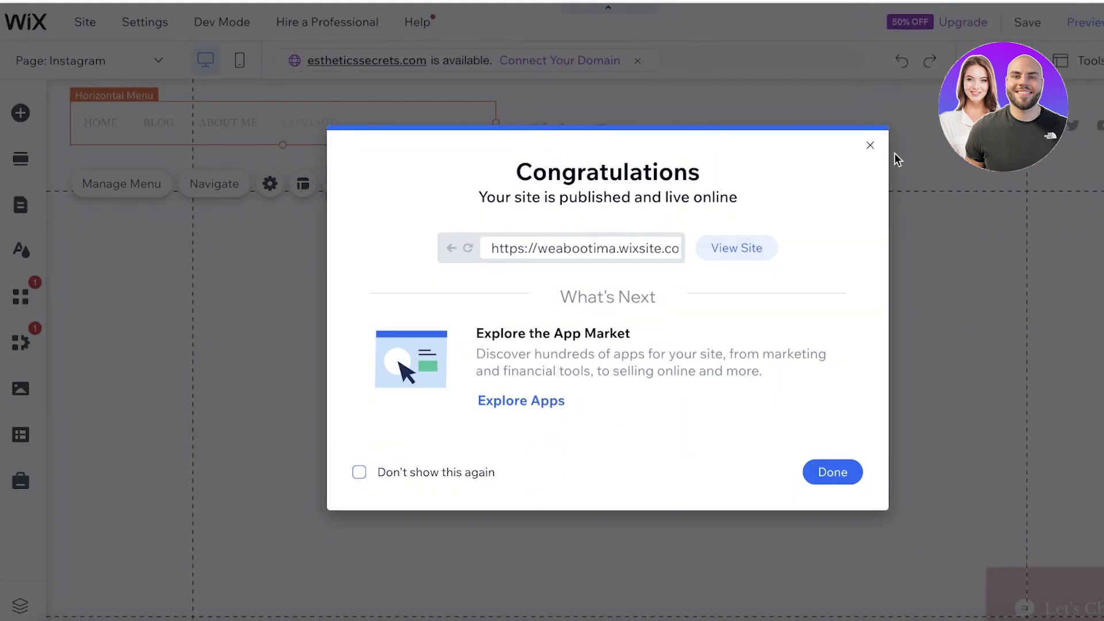
pyautogui.click(870, 146)
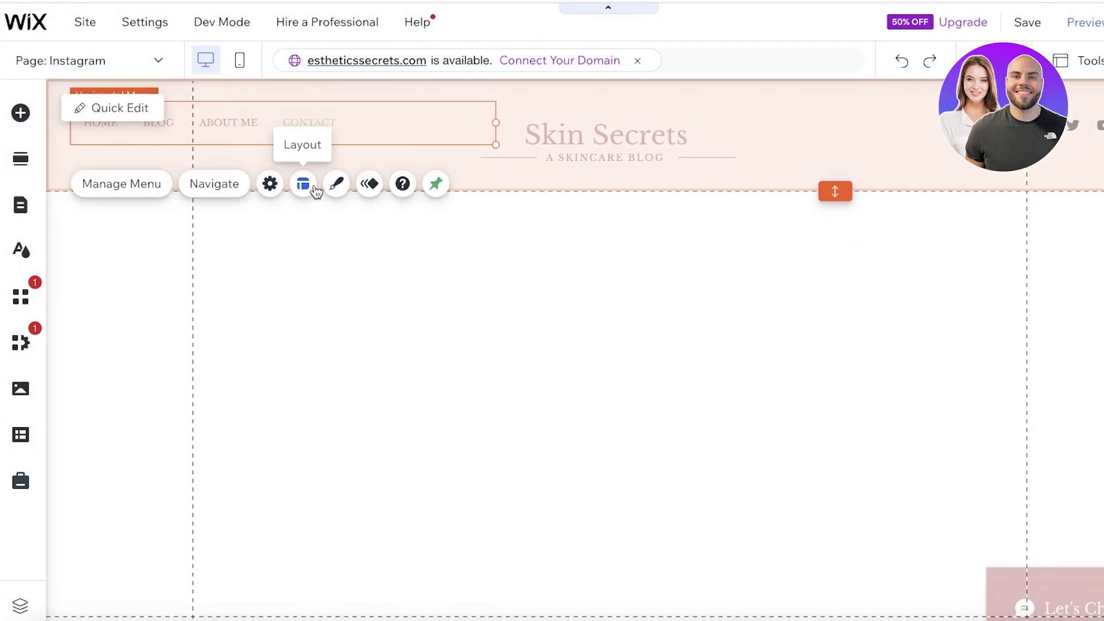
pyautogui.click(303, 184)
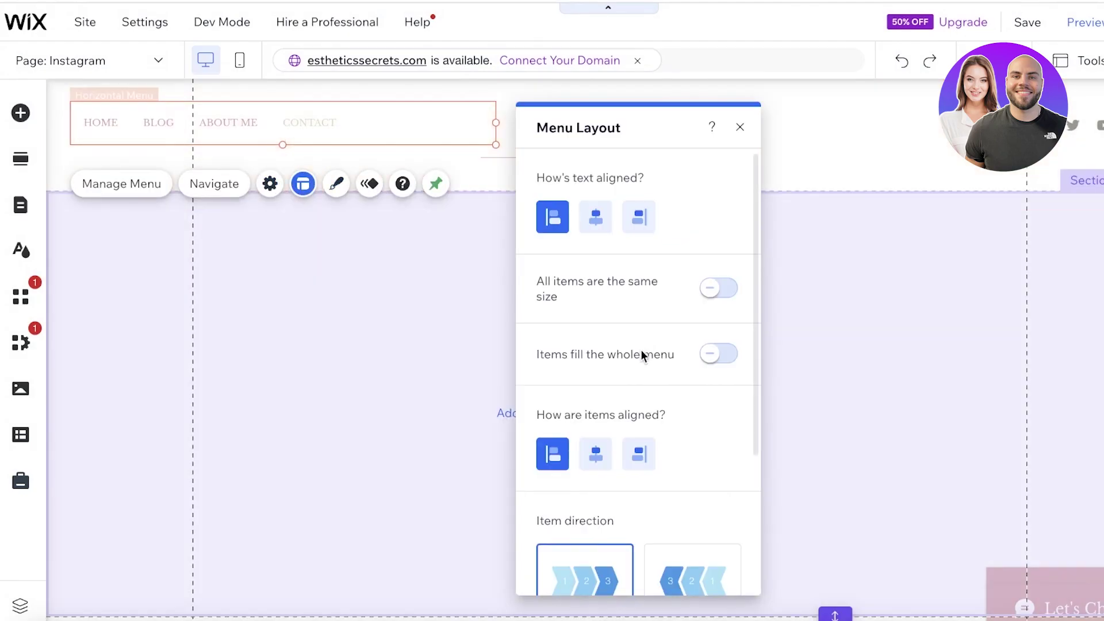
pyautogui.scroll(-3, 641, 349)
# Save and republish the site, then close the Congratulations dialog.
pyautogui.click(1035, 18)
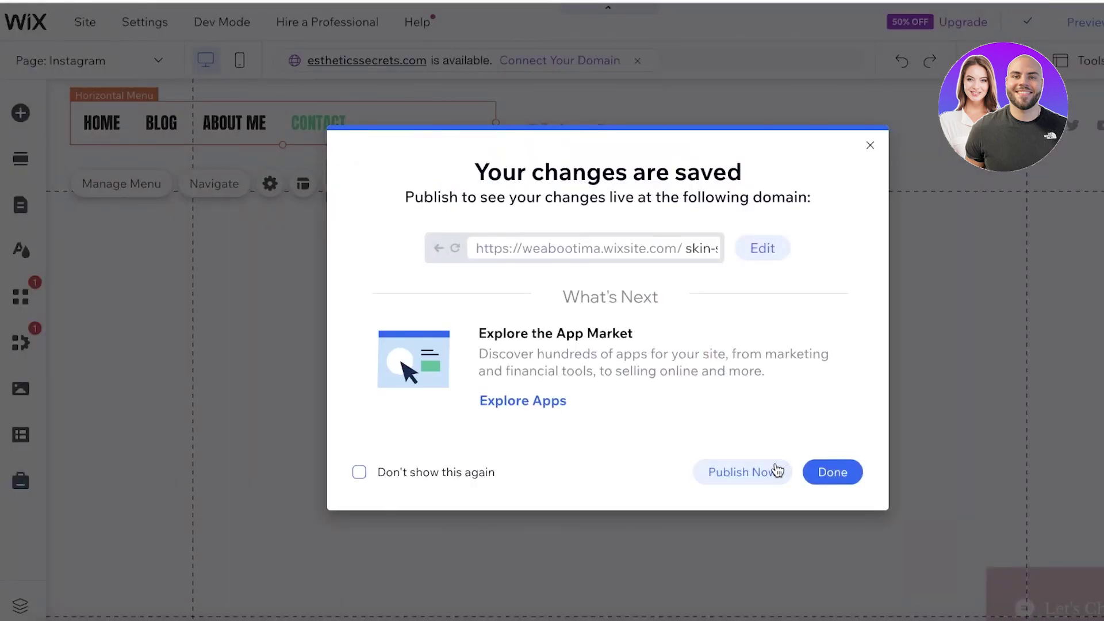
pyautogui.click(769, 471)
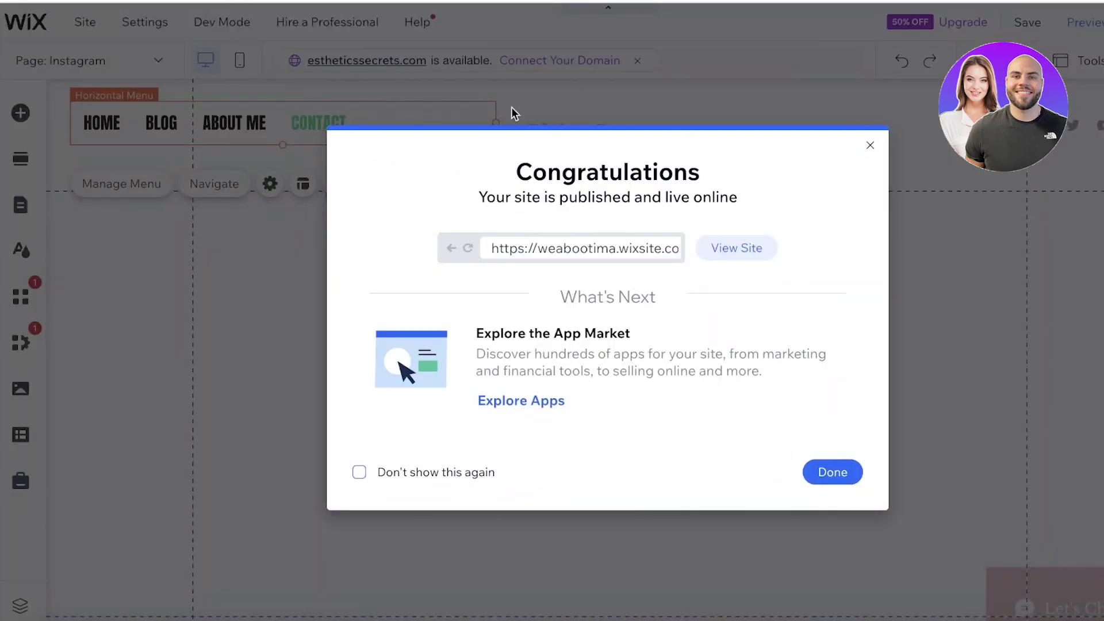
pyautogui.click(870, 145)
# Switch to the HOME page and review the menu's ABOUT ME and CONTACT sub-items in Manage Menu.
pyautogui.click(144, 61)
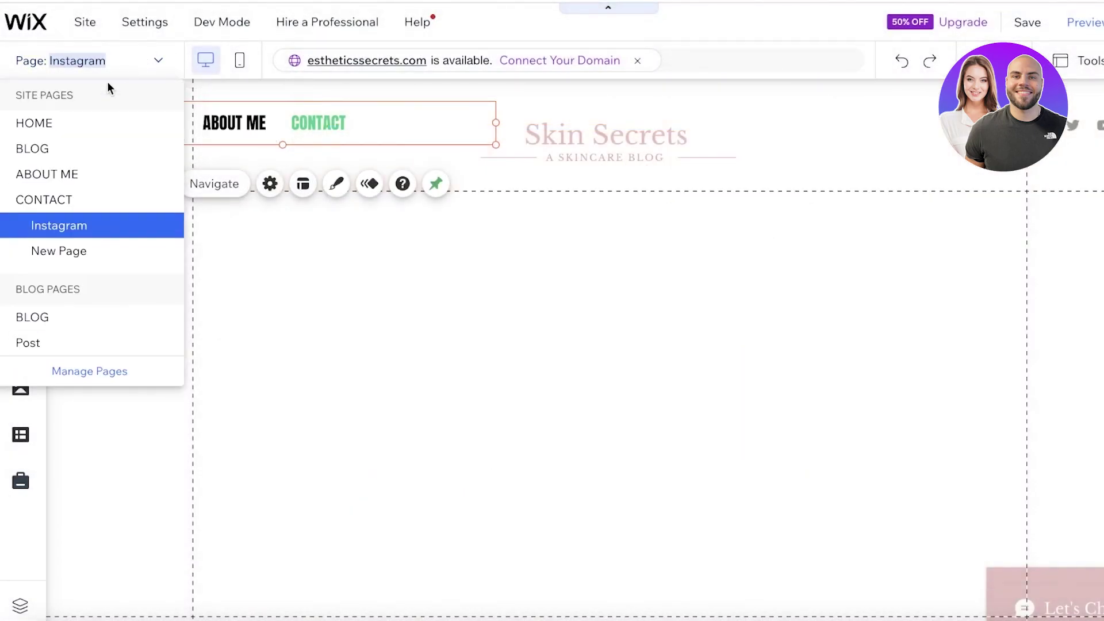
pyautogui.click(72, 117)
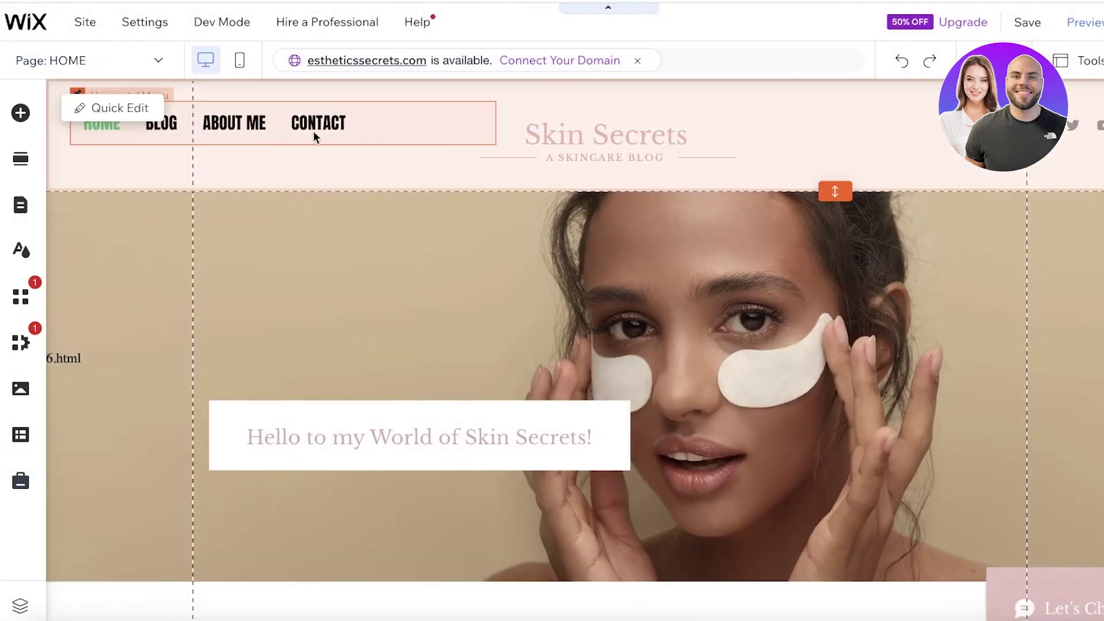
pyautogui.click(313, 130)
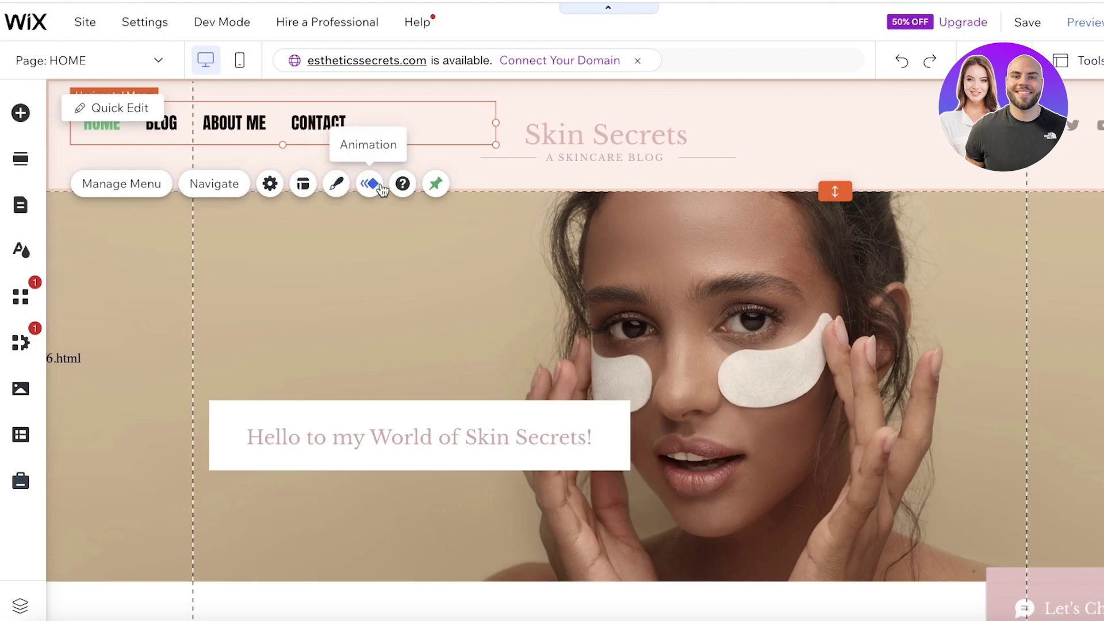
pyautogui.click(270, 183)
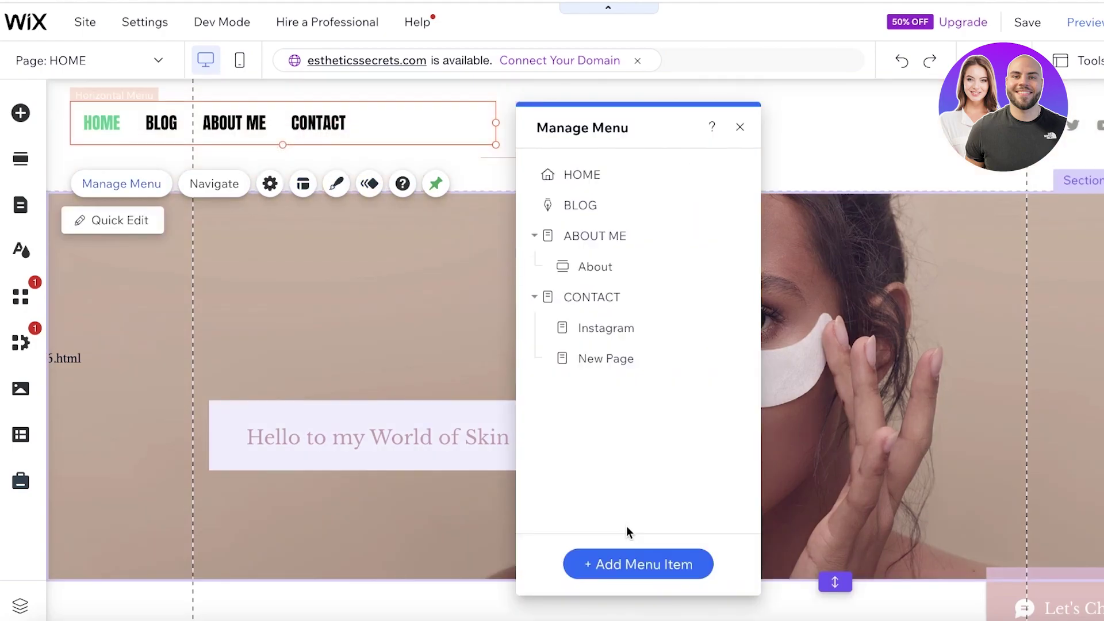
pyautogui.click(636, 562)
pyautogui.click(810, 352)
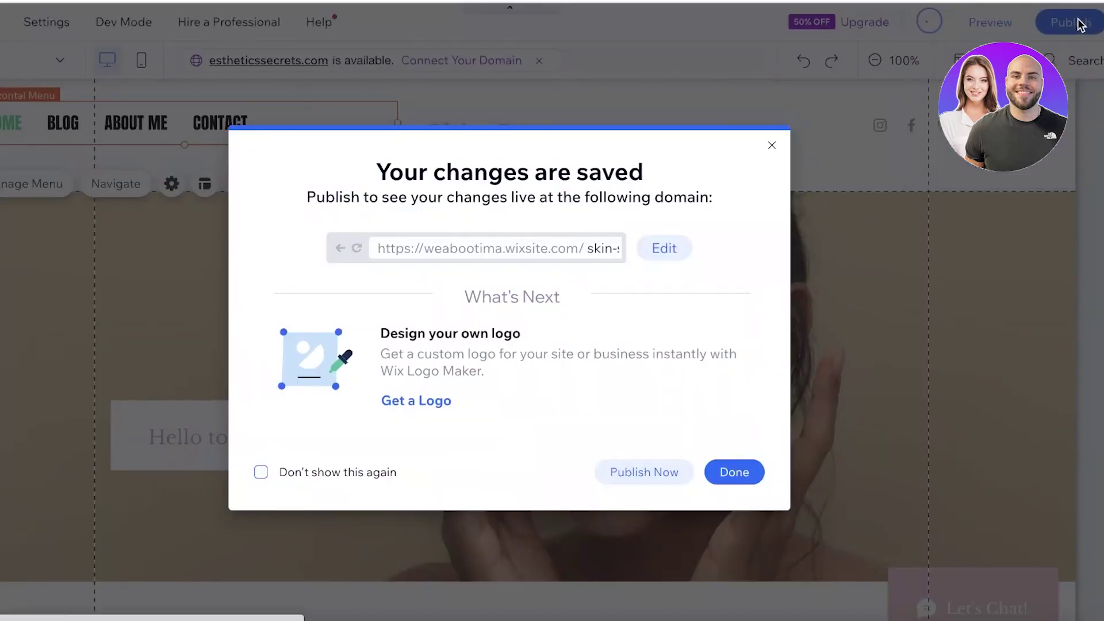
# Publish Skin Secrets live, check the Contact page drop-down online, then dismiss the confirmation.
pyautogui.click(1079, 21)
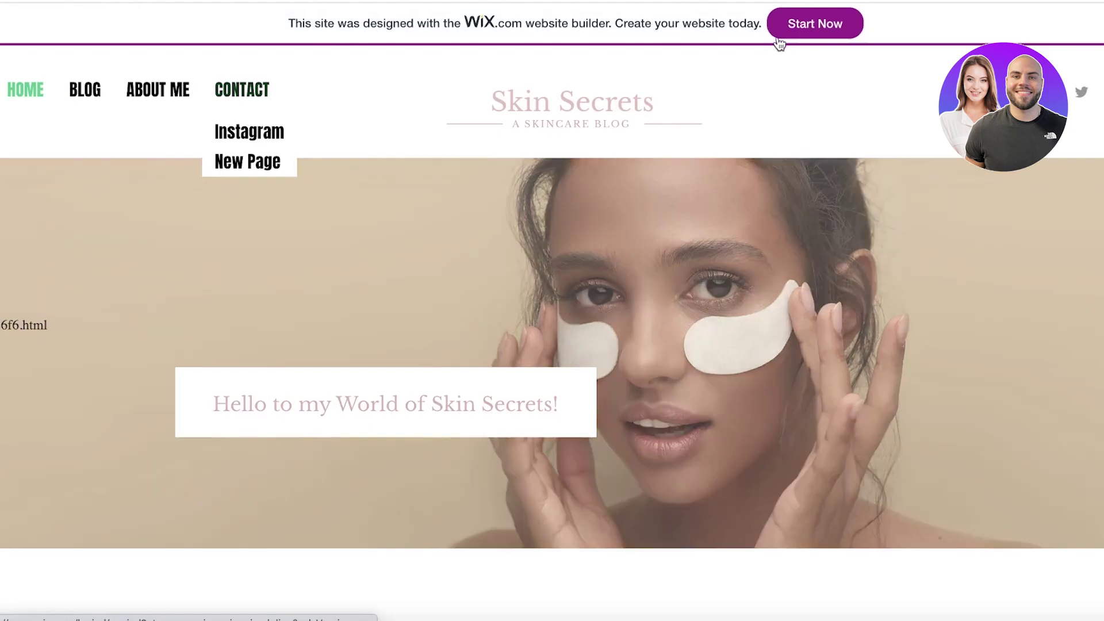
pyautogui.click(230, 91)
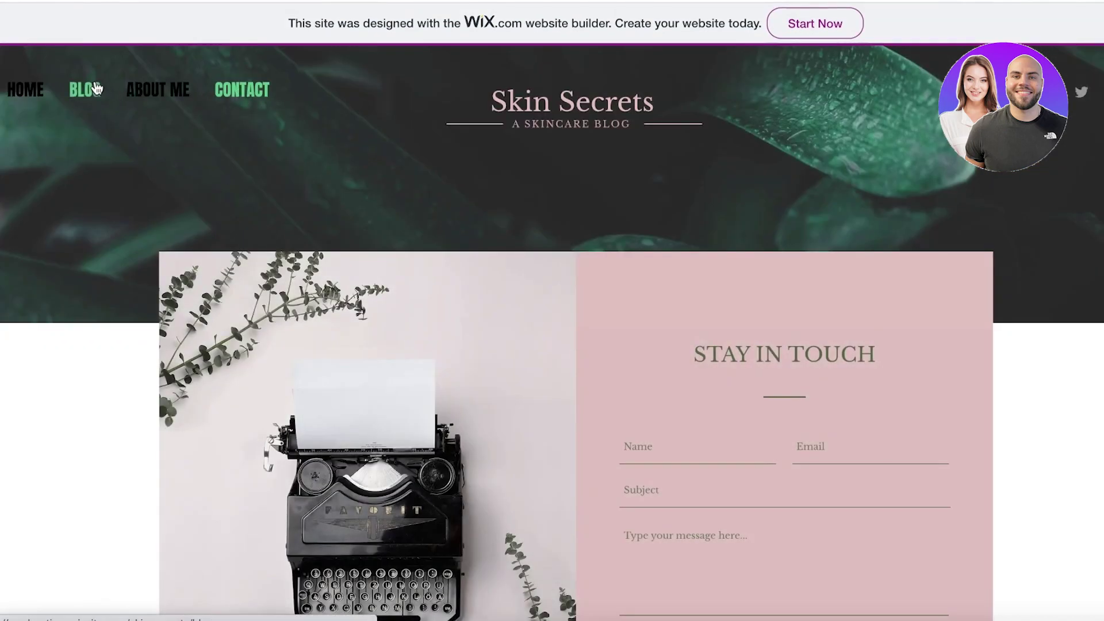
pyautogui.moveTo(233, 92)
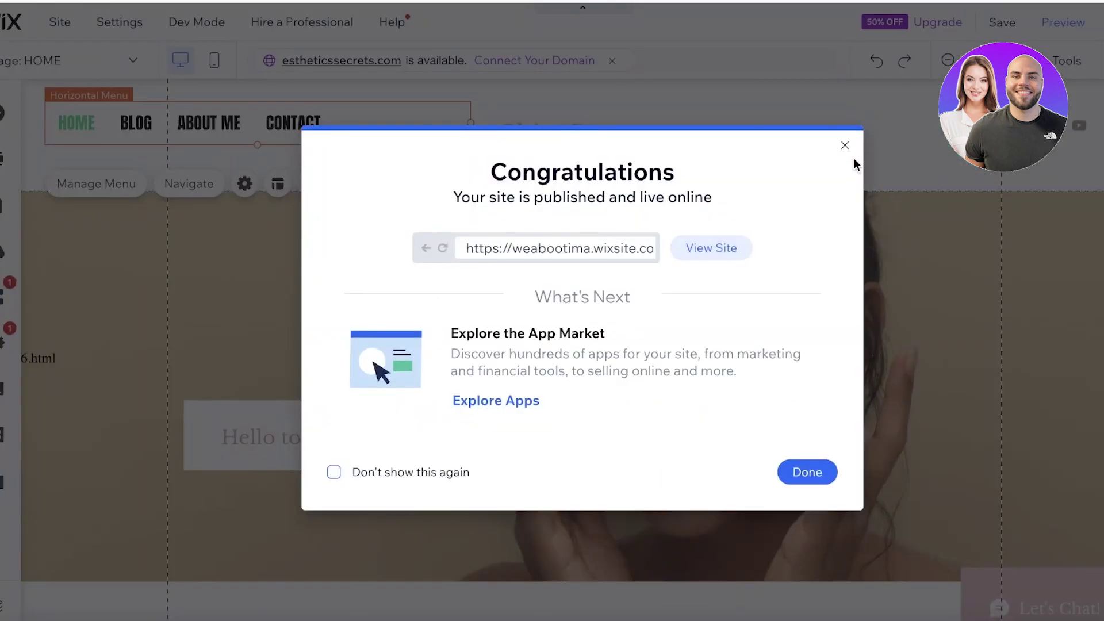
pyautogui.click(843, 149)
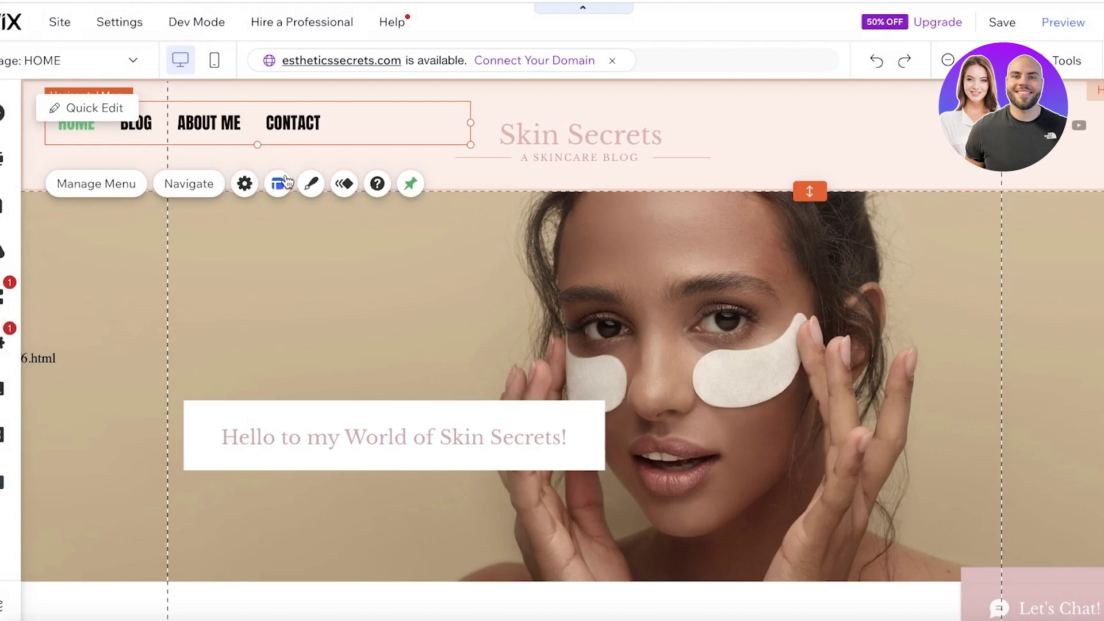
# Browse the Horizontal Menu's design styles and Customize Design options, then return to My Sites.
pyautogui.click(311, 183)
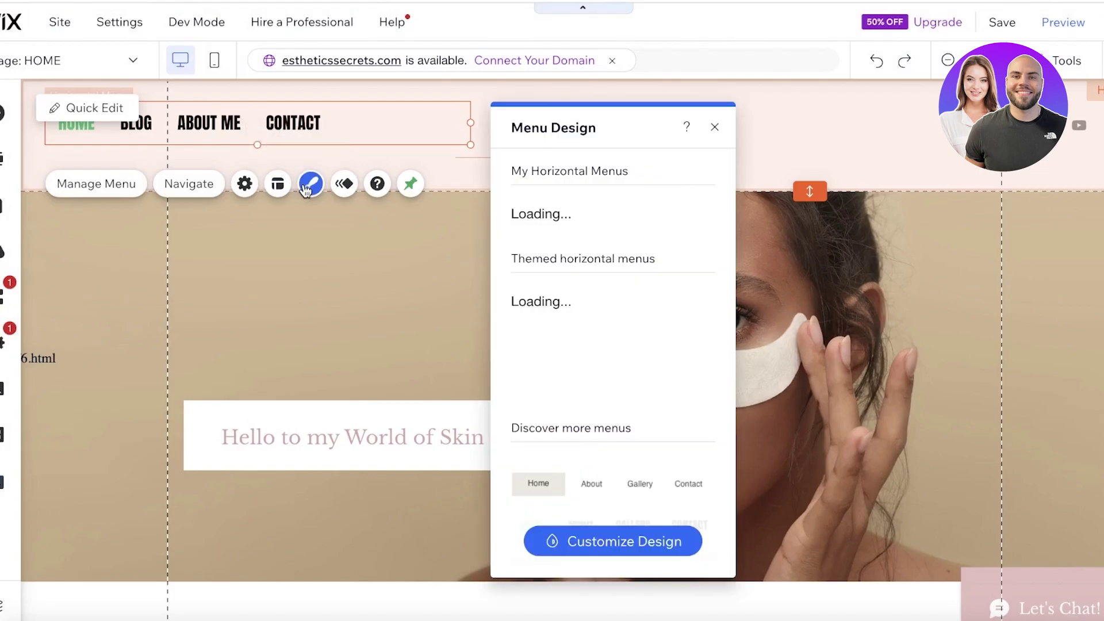
pyautogui.scroll(-5, 644, 345)
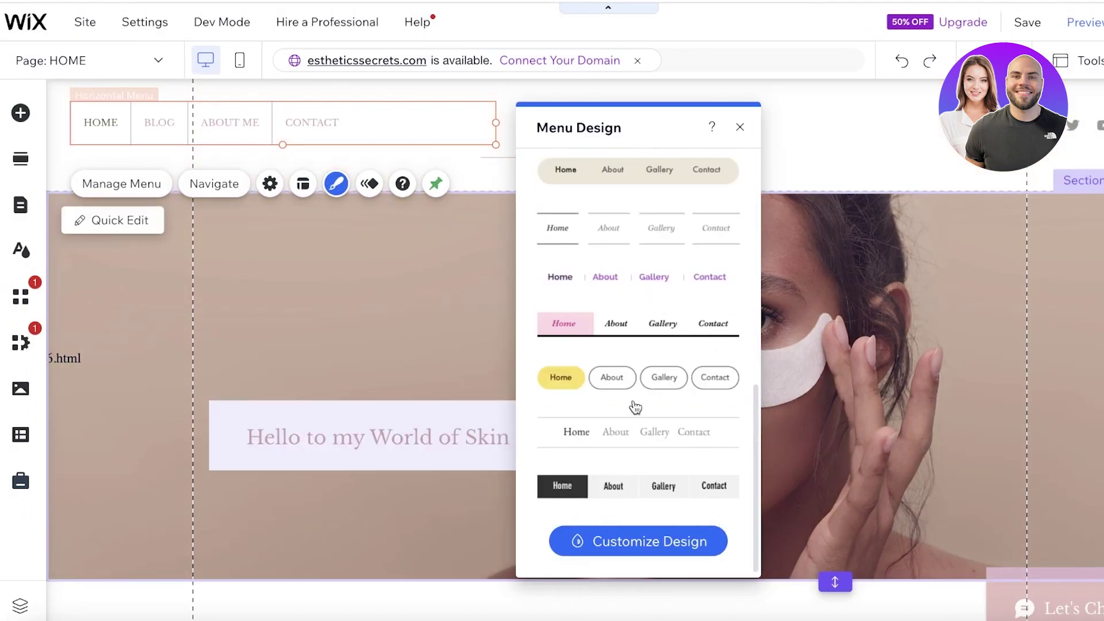
pyautogui.click(673, 549)
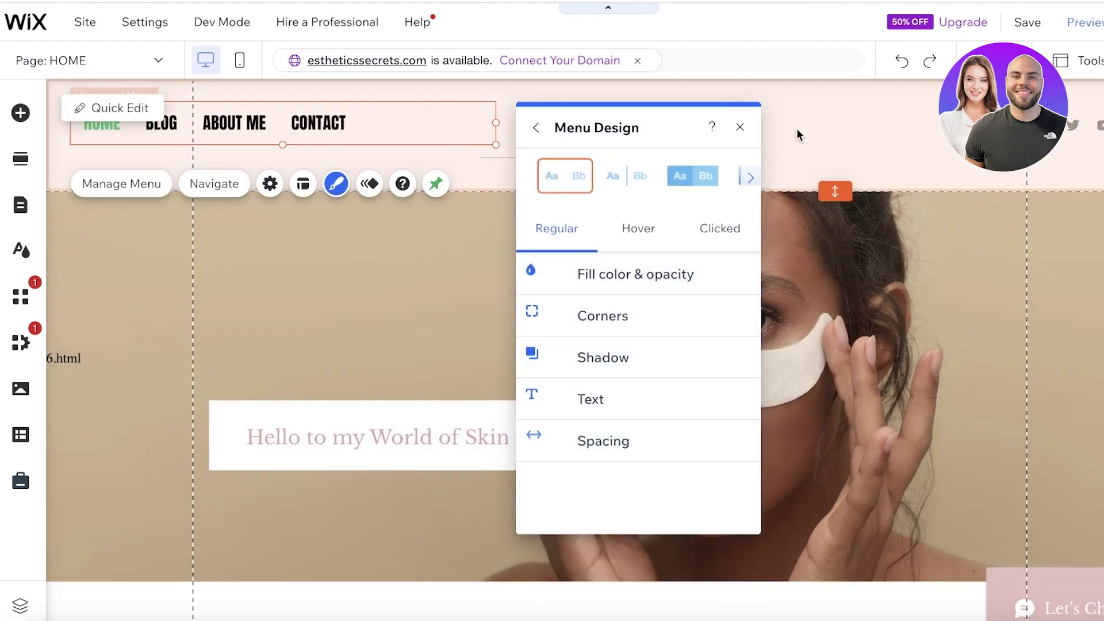
pyautogui.click(736, 125)
pyautogui.click(1084, 22)
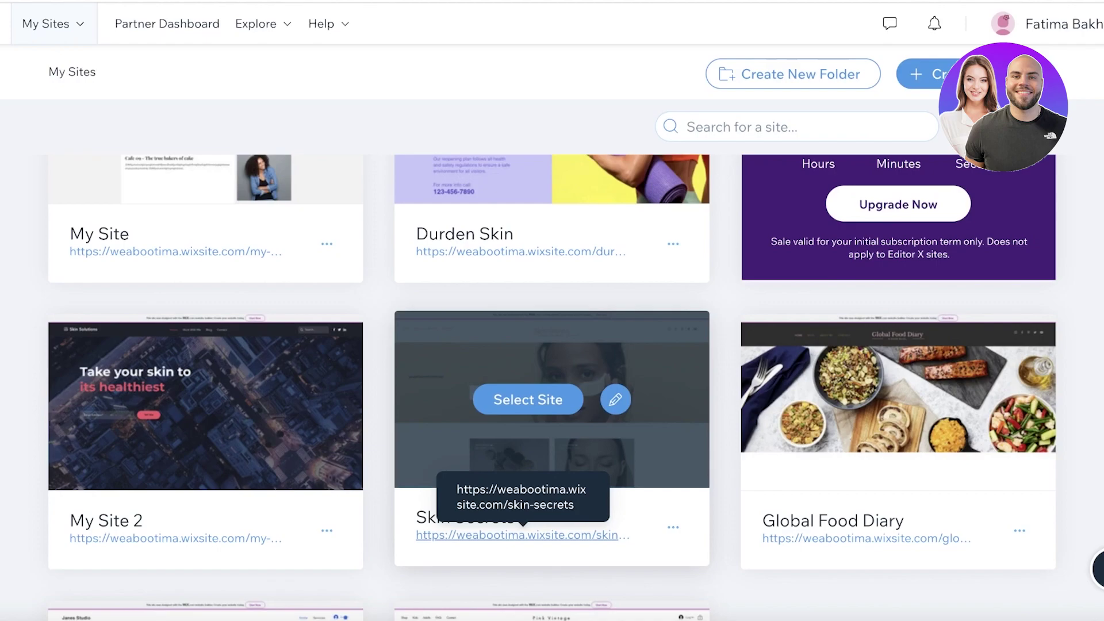
# Scroll the Skin Secrets home page down to the footer and back up.
pyautogui.scroll(6, 742, 103)
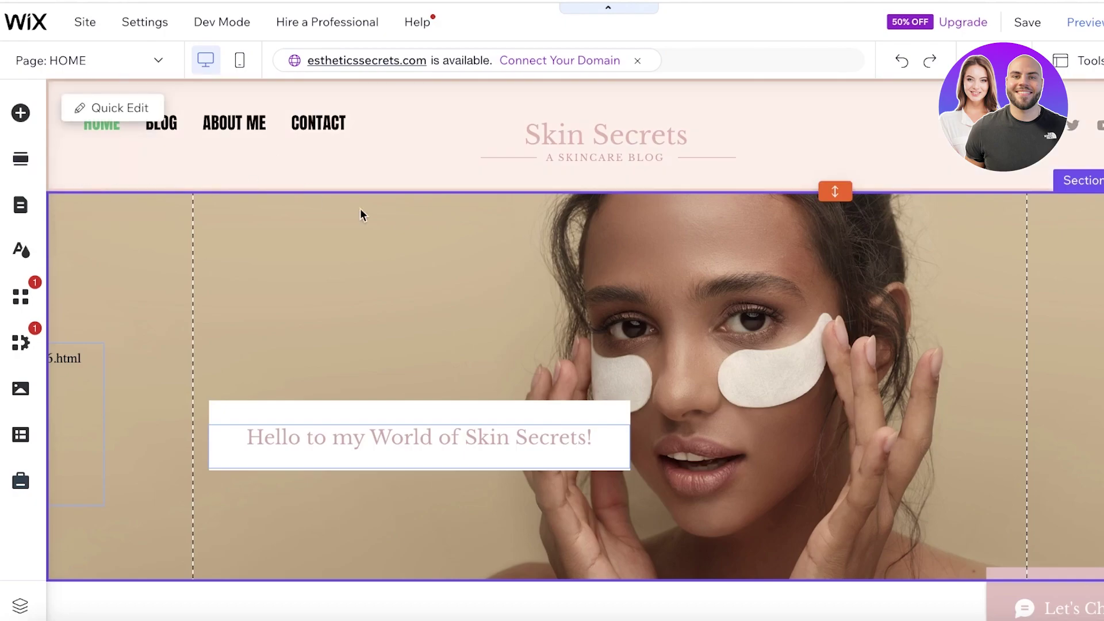
pyautogui.scroll(-15, 360, 208)
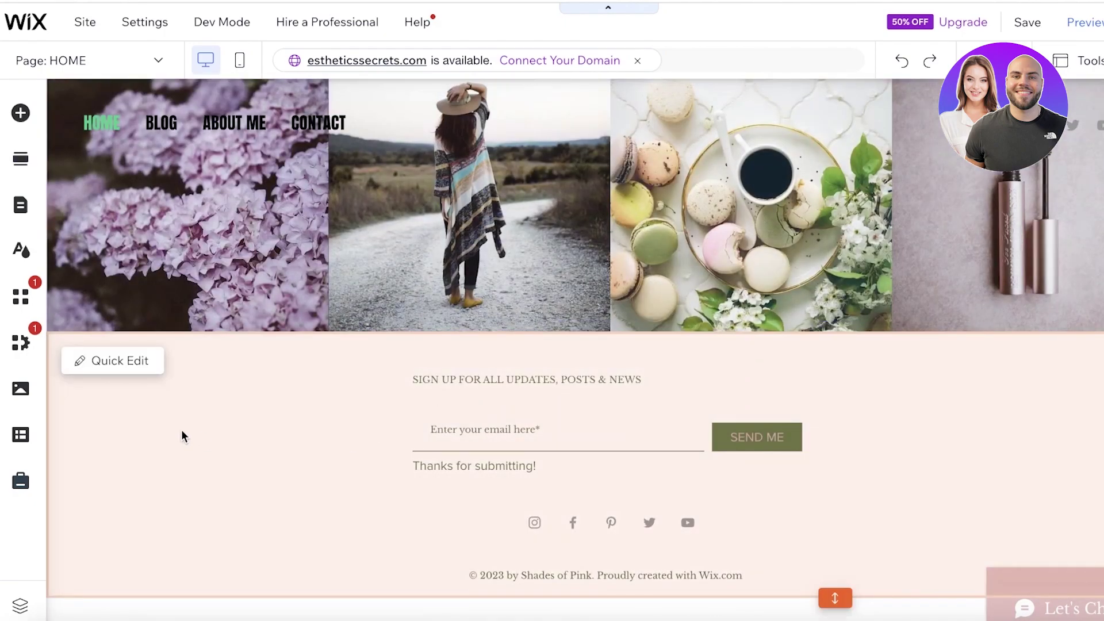
pyautogui.scroll(10, 182, 436)
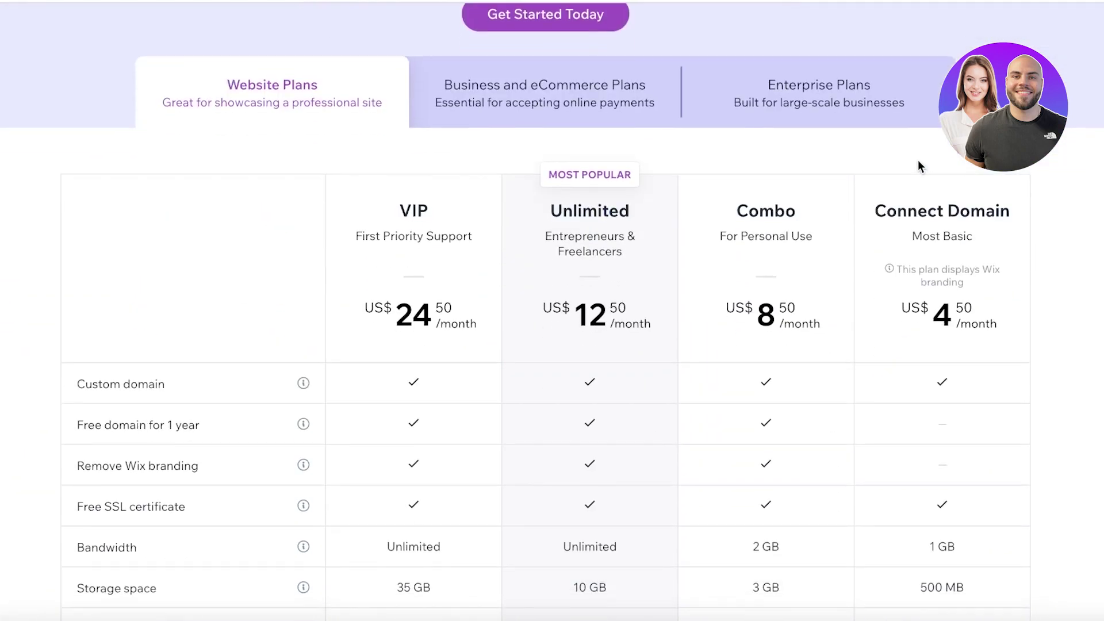
# Show the Business and eCommerce plan prices and scroll through the plan comparison table.
pyautogui.scroll(1, 552, 310)
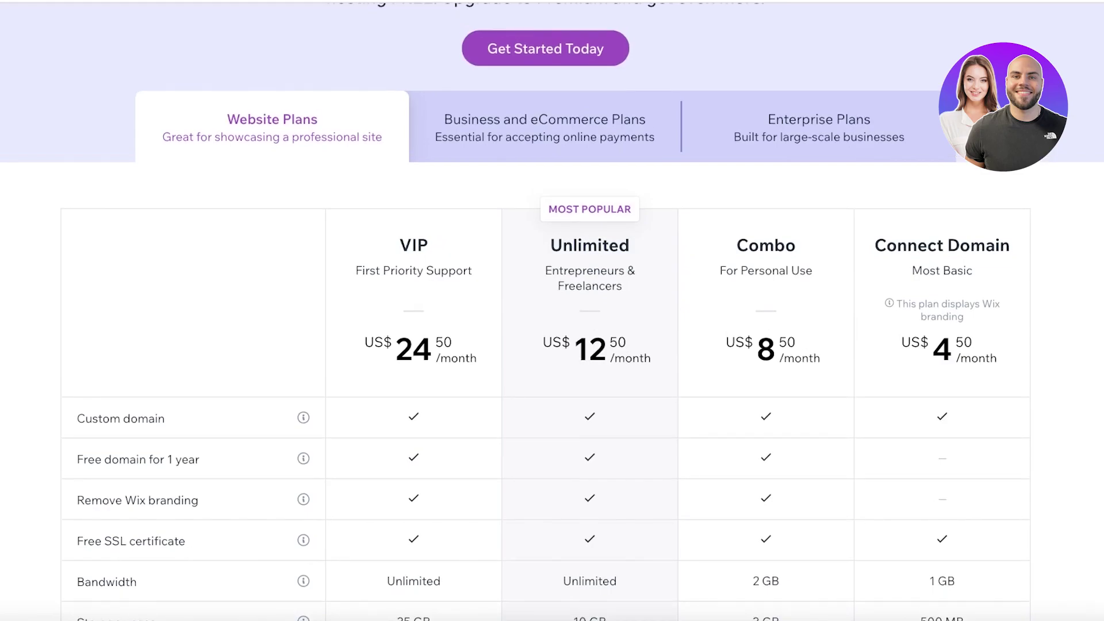
pyautogui.click(618, 144)
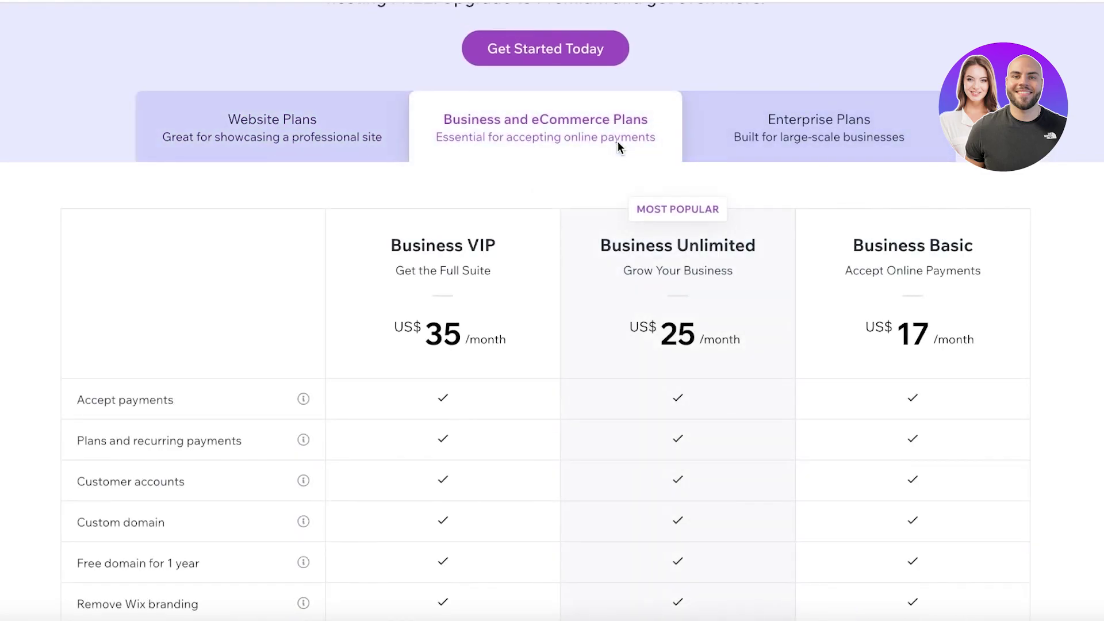
pyautogui.scroll(3, 617, 144)
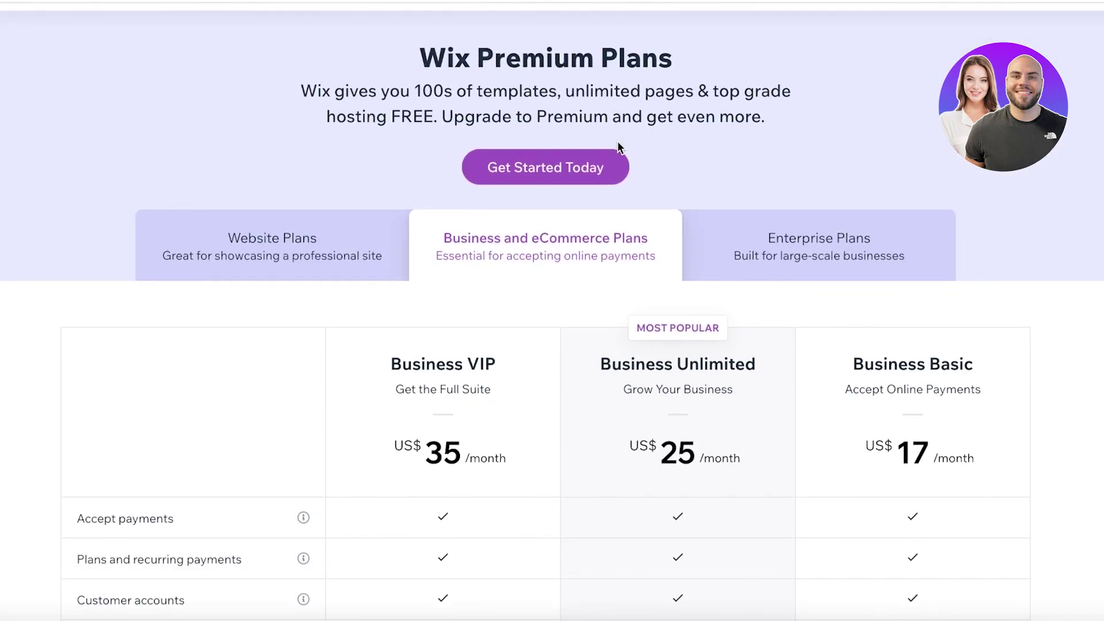
pyautogui.scroll(-5, 617, 143)
pyautogui.scroll(1, 618, 144)
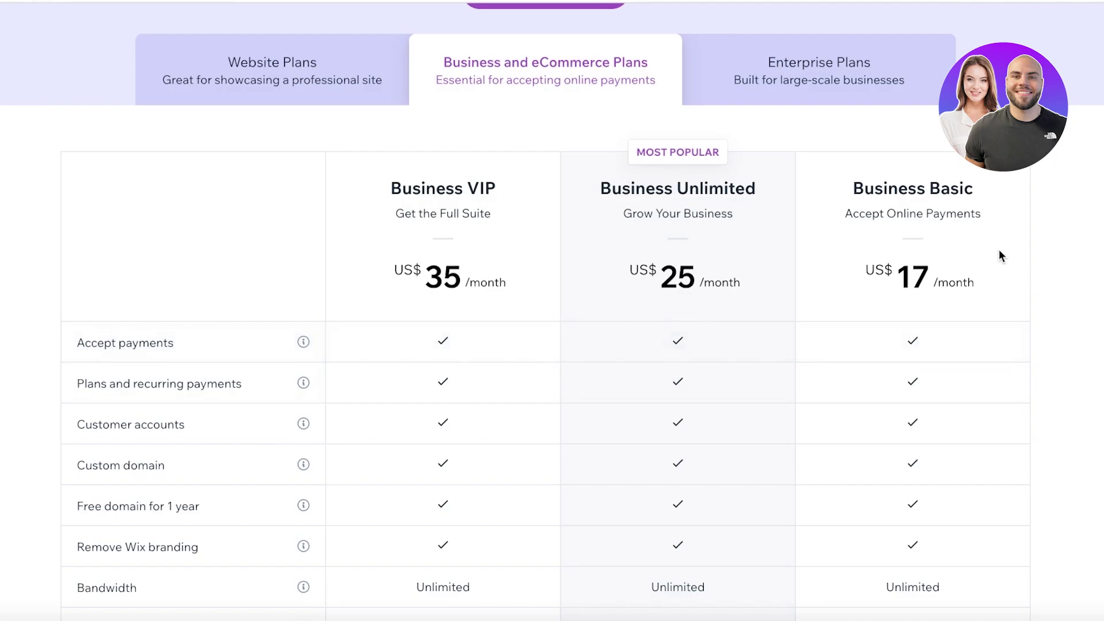
pyautogui.scroll(-1, 999, 251)
pyautogui.scroll(-5, 995, 259)
pyautogui.scroll(10, 746, 101)
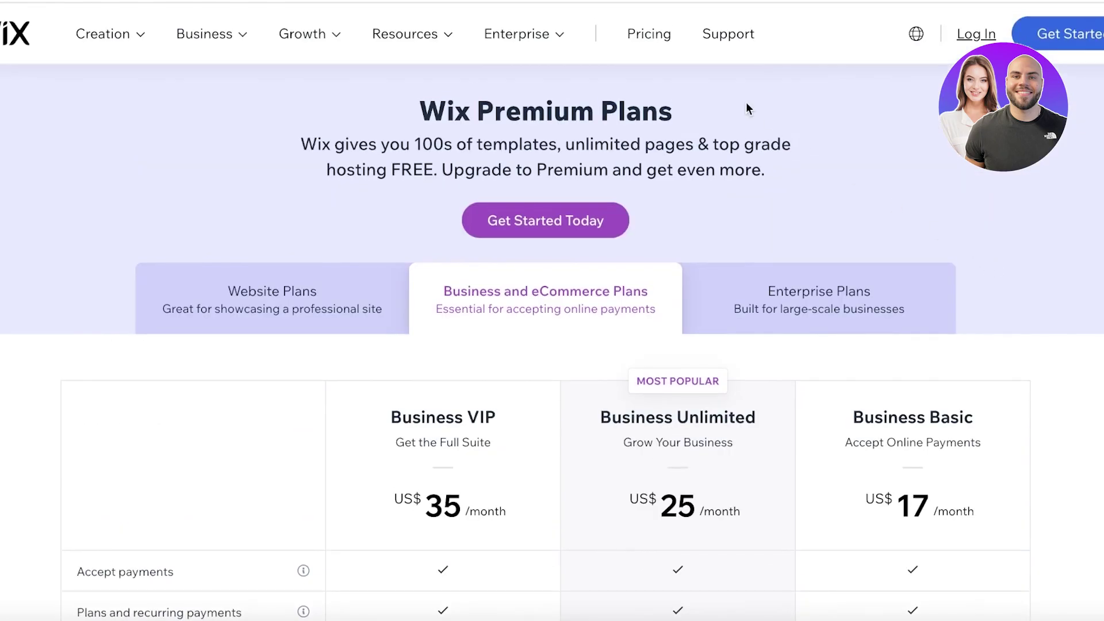
pyautogui.scroll(-1, 725, 95)
pyautogui.scroll(-3, 725, 95)
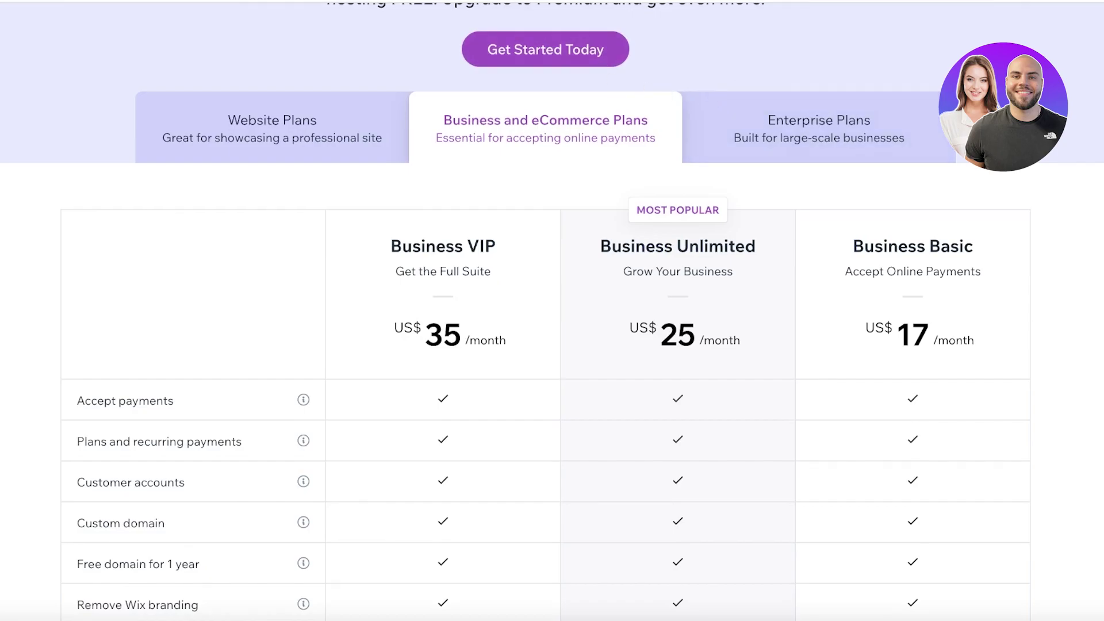
pyautogui.scroll(-8, 512, 202)
pyautogui.moveTo(500, 301)
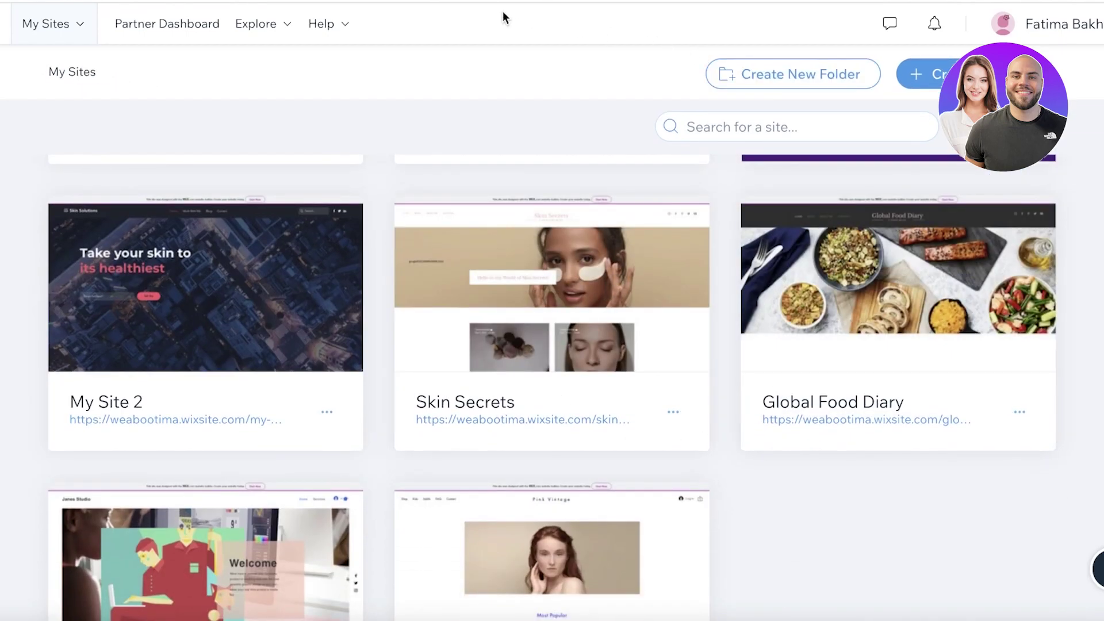
# Open the live Skin Secrets site from My Sites.
pyautogui.click(902, 424)
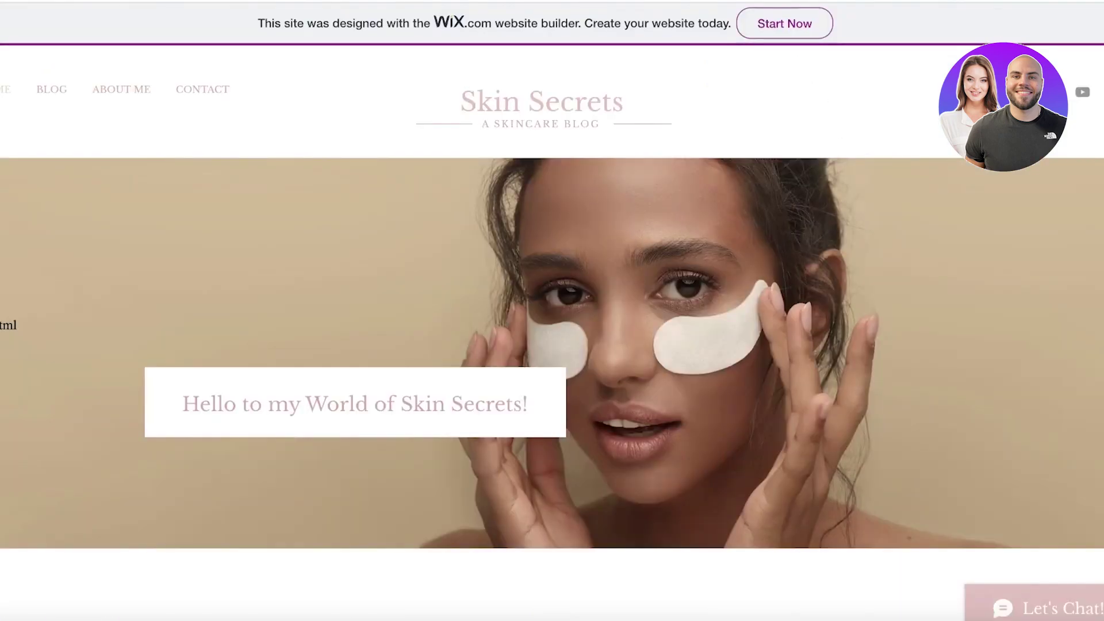